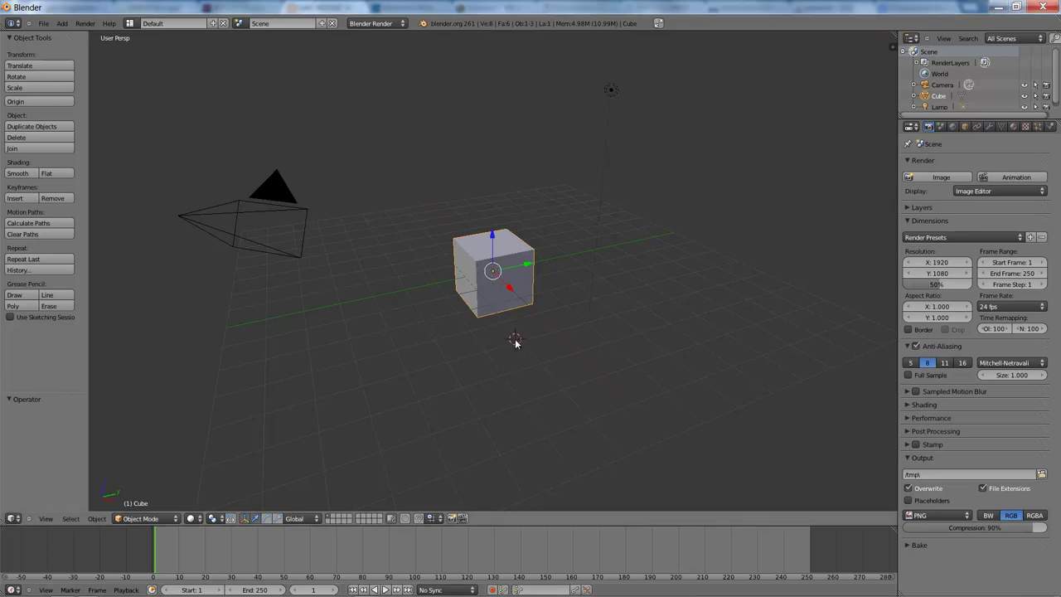
Step: Switch Blender to the UV Editing layout, with an empty image editor beside the cube's 3D view
scroll(514, 338, "up", 1)
scroll(514, 339, "up", 1)
scroll(515, 338, "up", 3)
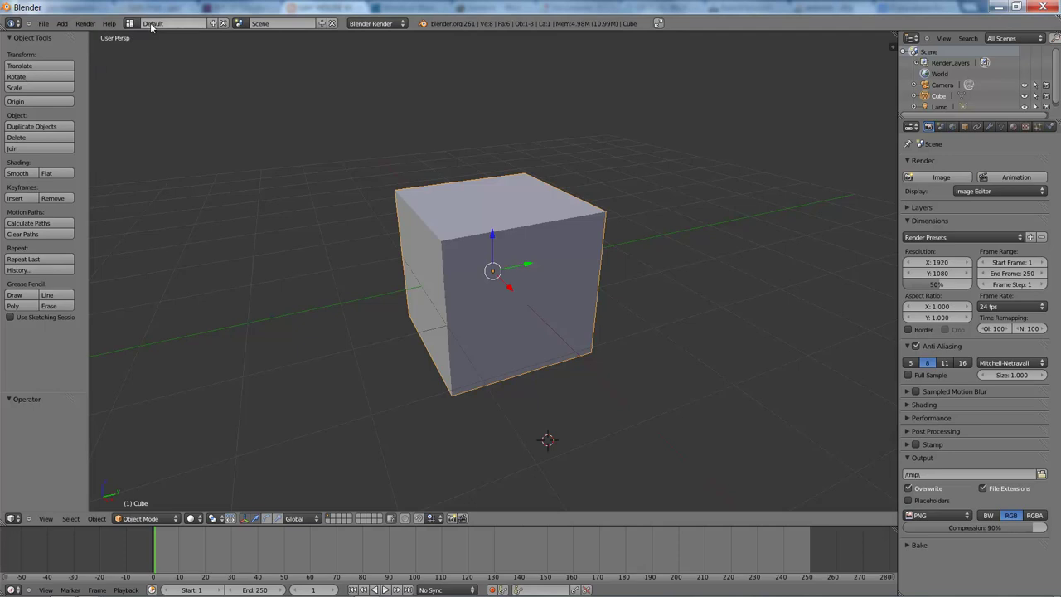
left_click(131, 25)
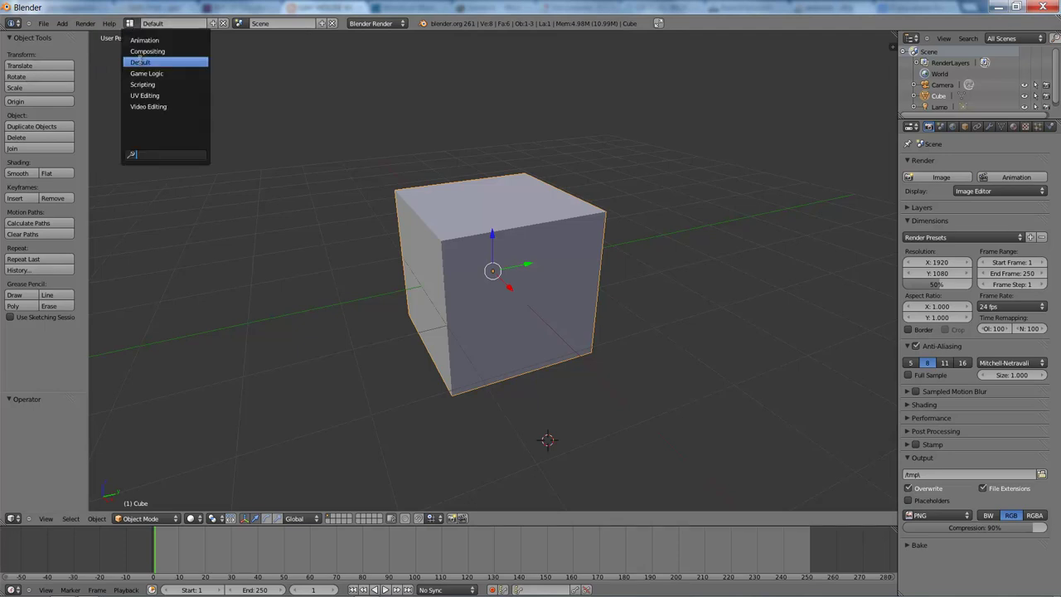
left_click(147, 95)
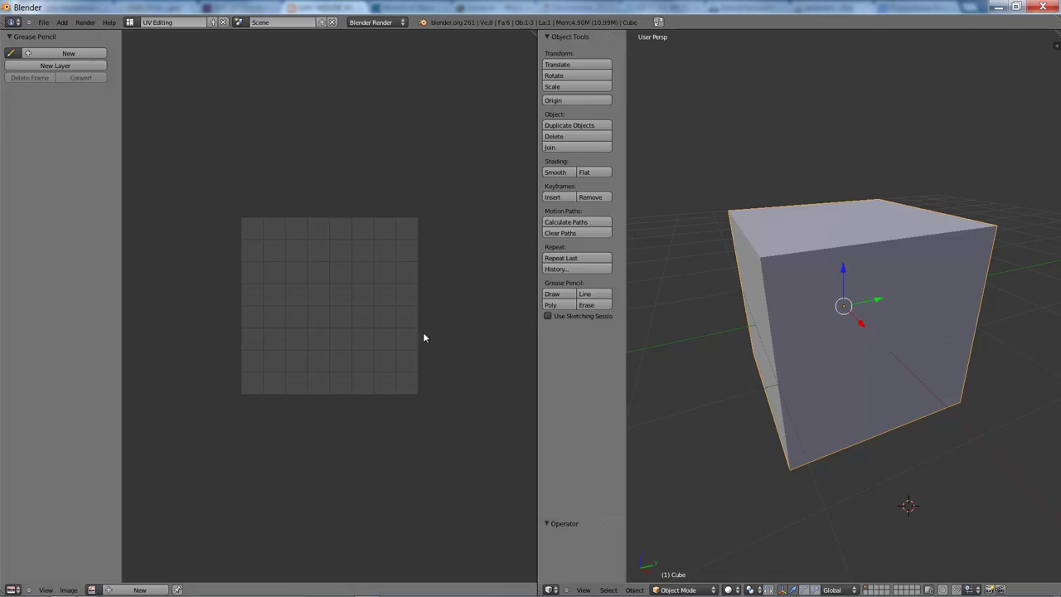
scroll(347, 423, "up", 1)
scroll(347, 423, "up", 1)
scroll(347, 423, "down", 1)
scroll(346, 423, "up", 1)
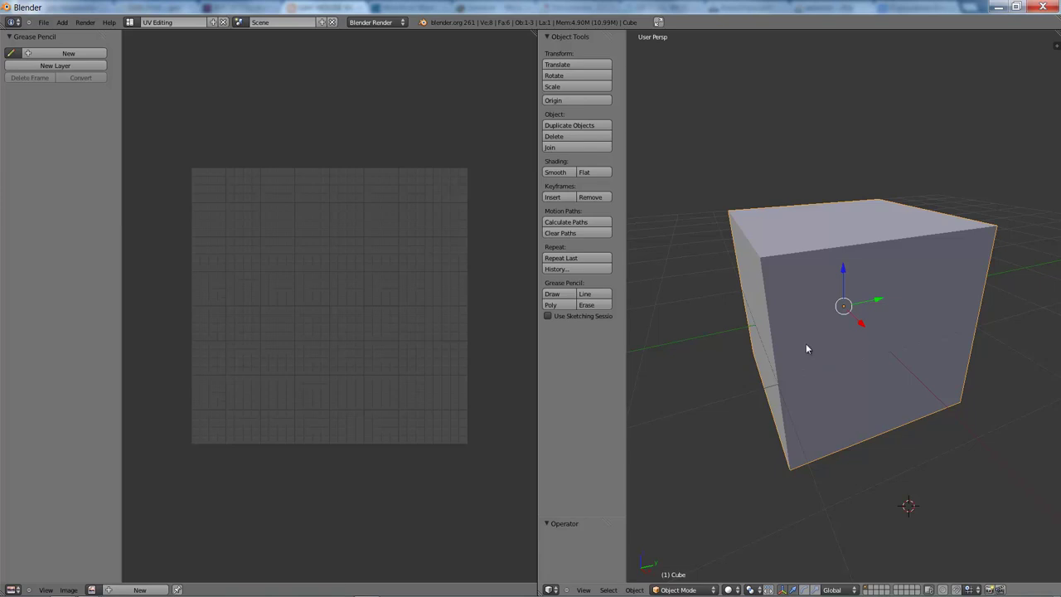
Step: In Edit Mode, unwrap the cube with Smart UV Project at the default angle limit 66
key("Tab")
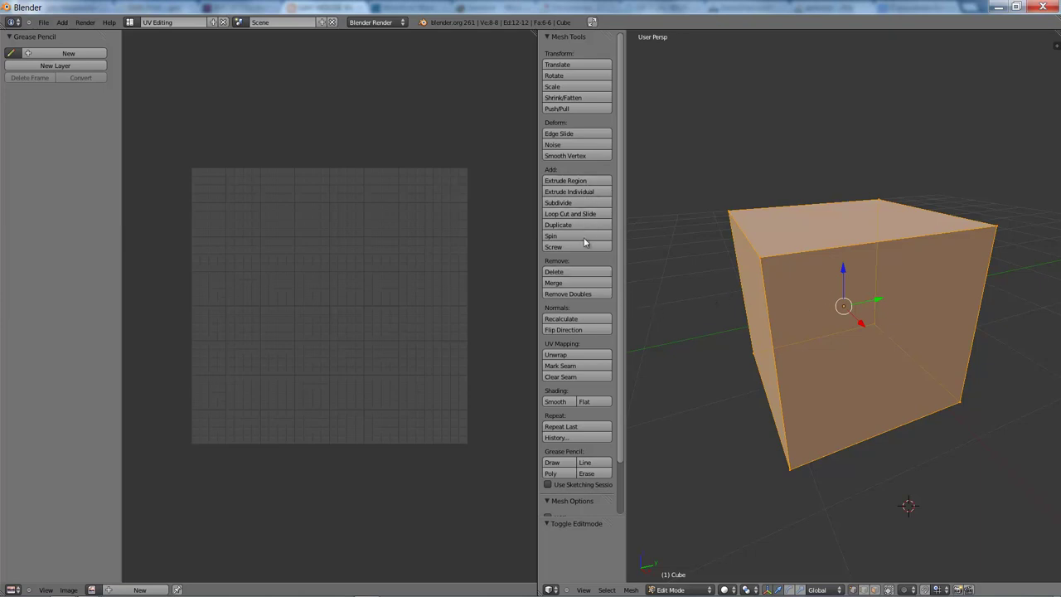
left_click(559, 356)
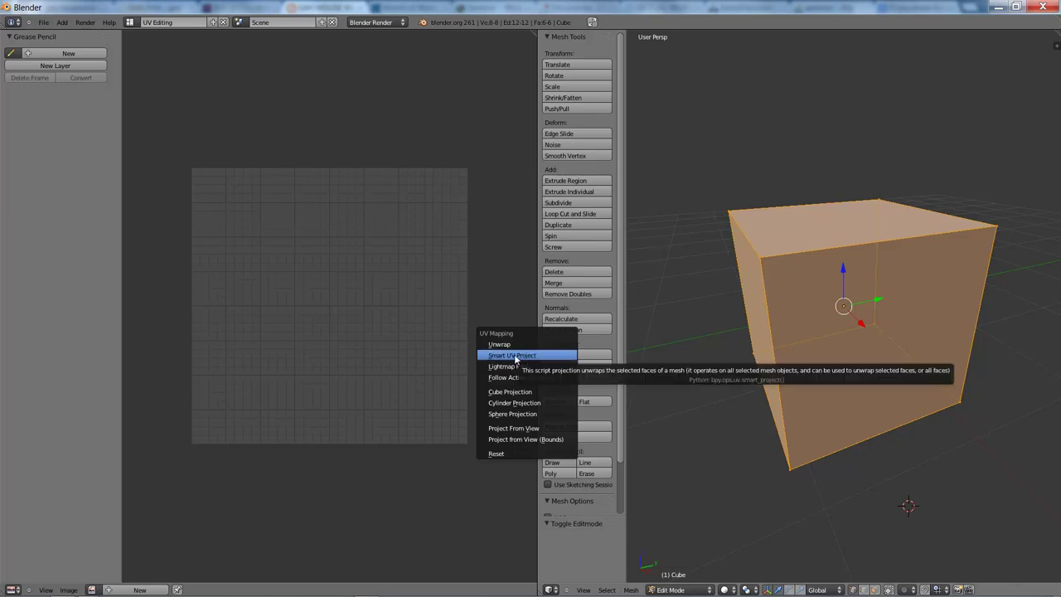
left_click(514, 356)
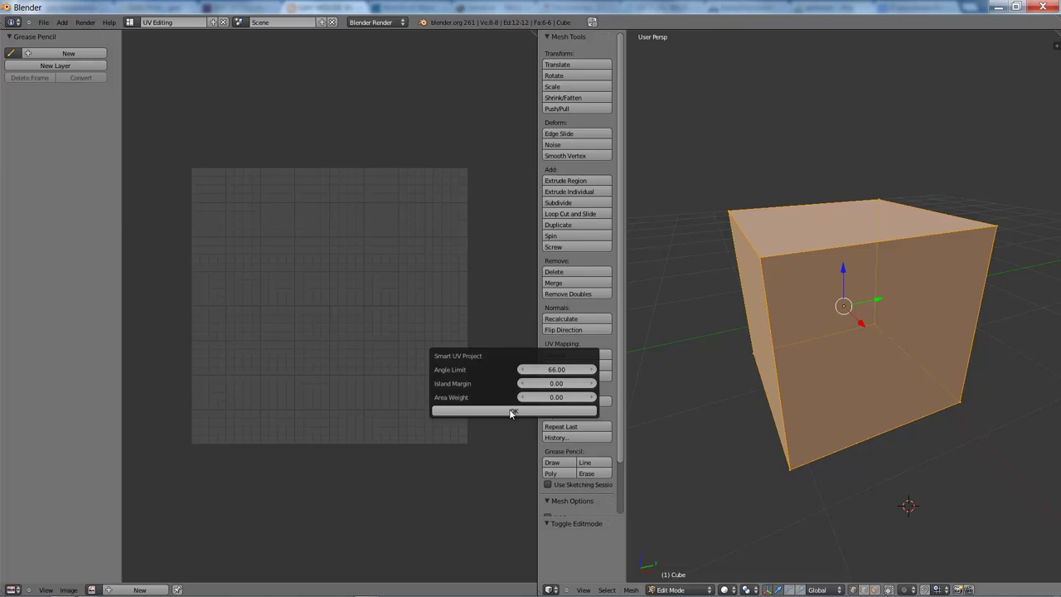
left_click(513, 412)
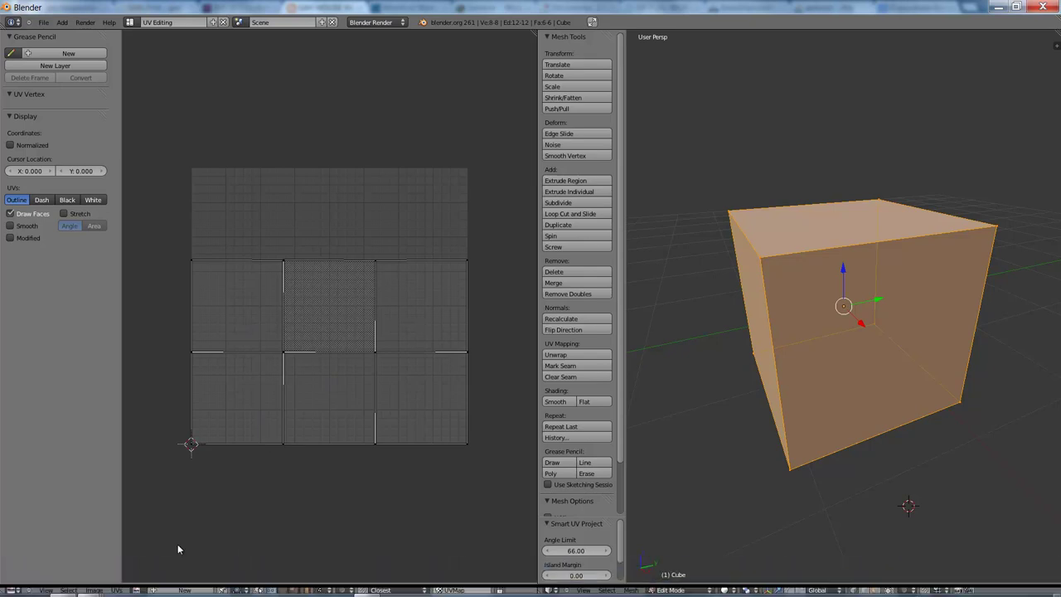
Step: Open screen_last.bmp in the UV editor behind the cube's UV islands and zoom out
left_click(91, 590)
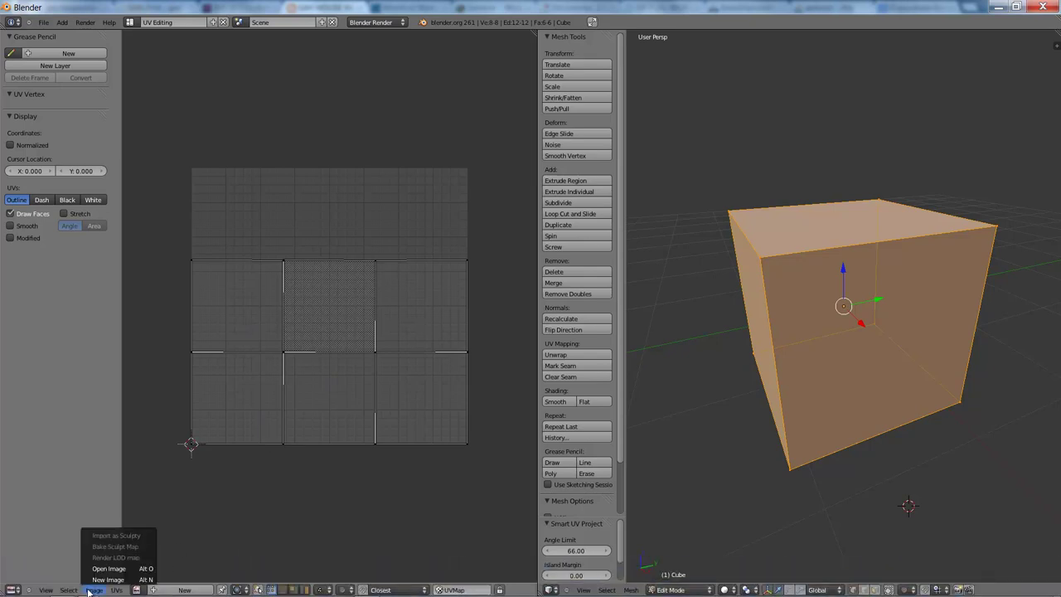
left_click(108, 571)
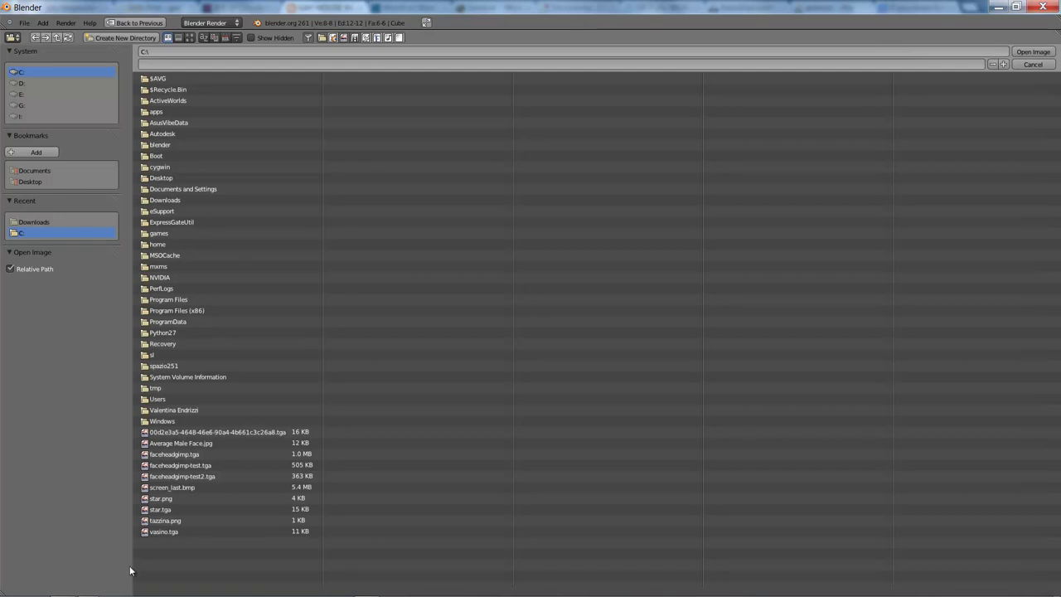
double_click(183, 487)
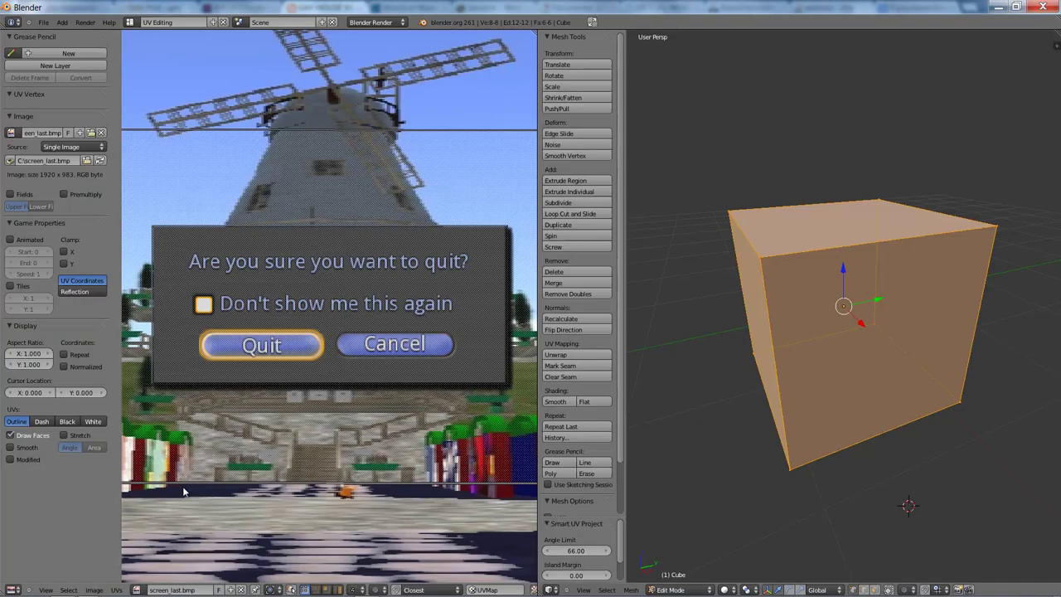
scroll(281, 377, "down", 6)
scroll(282, 377, "down", 3)
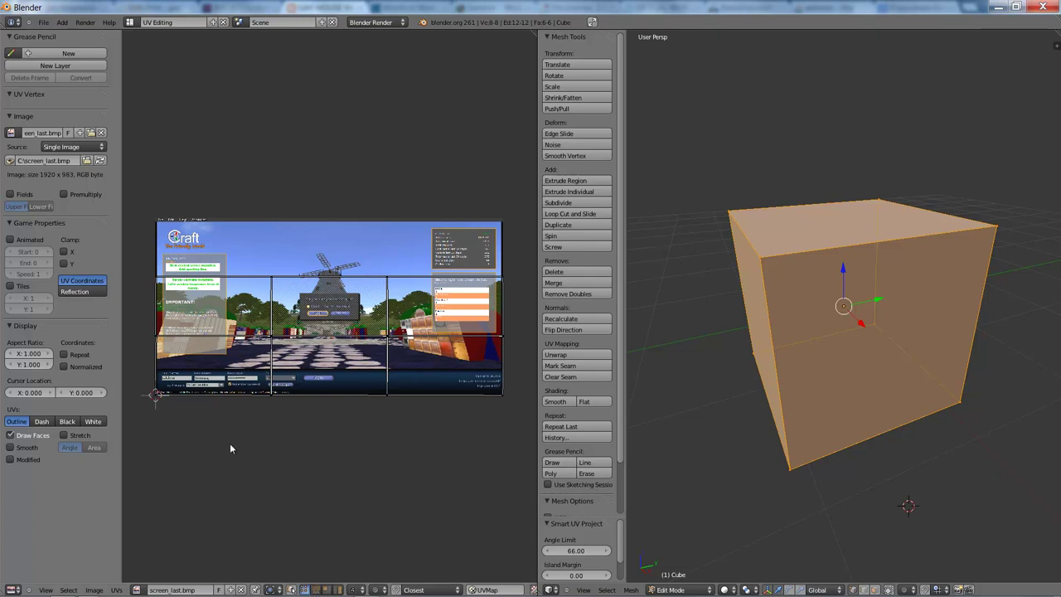
Step: Box-select the top row of UV vertices and move it vertically to the image's top edge
left_click(180, 316)
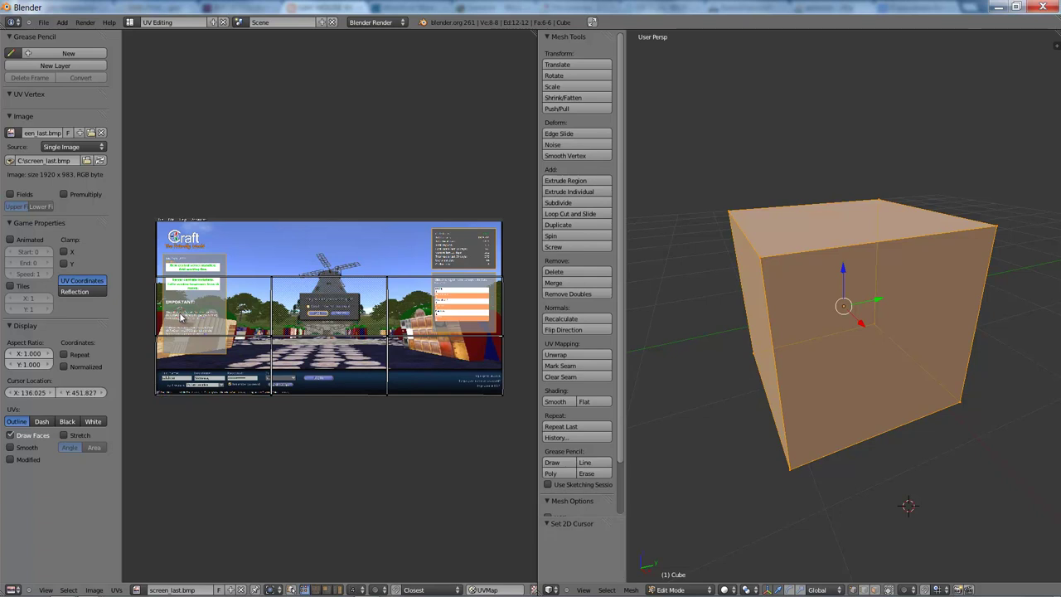
key("a")
key("a")
key("a")
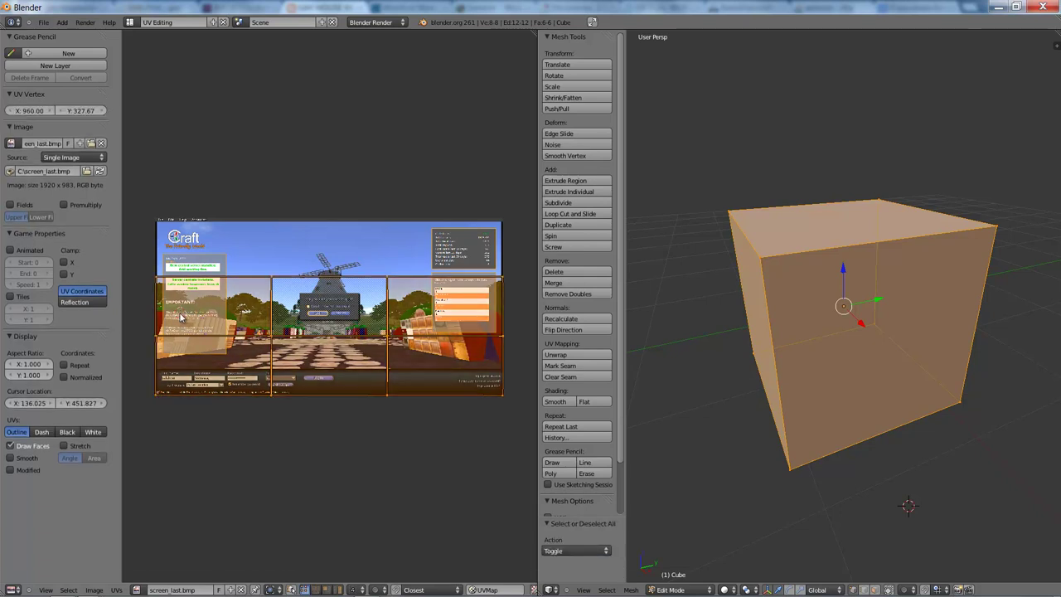
key("a")
key("b")
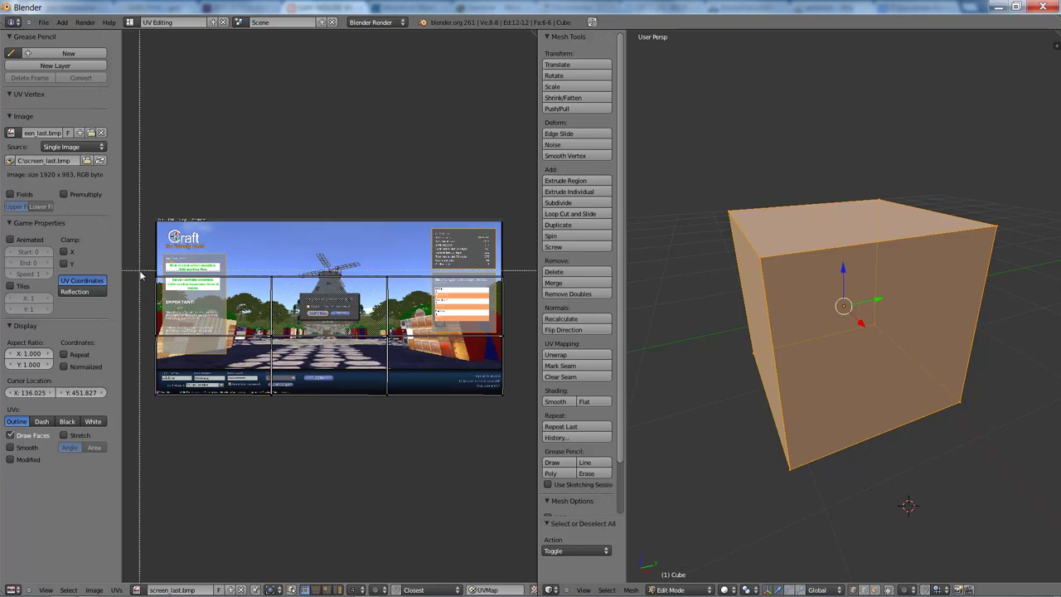
left_click_drag(149, 263, 534, 296)
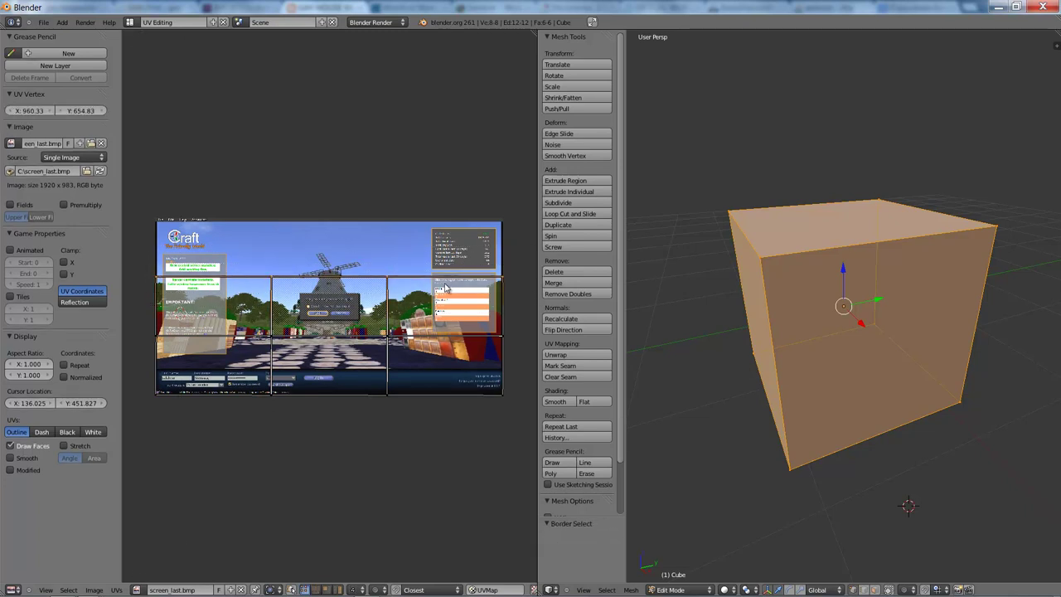
key("g")
key("y")
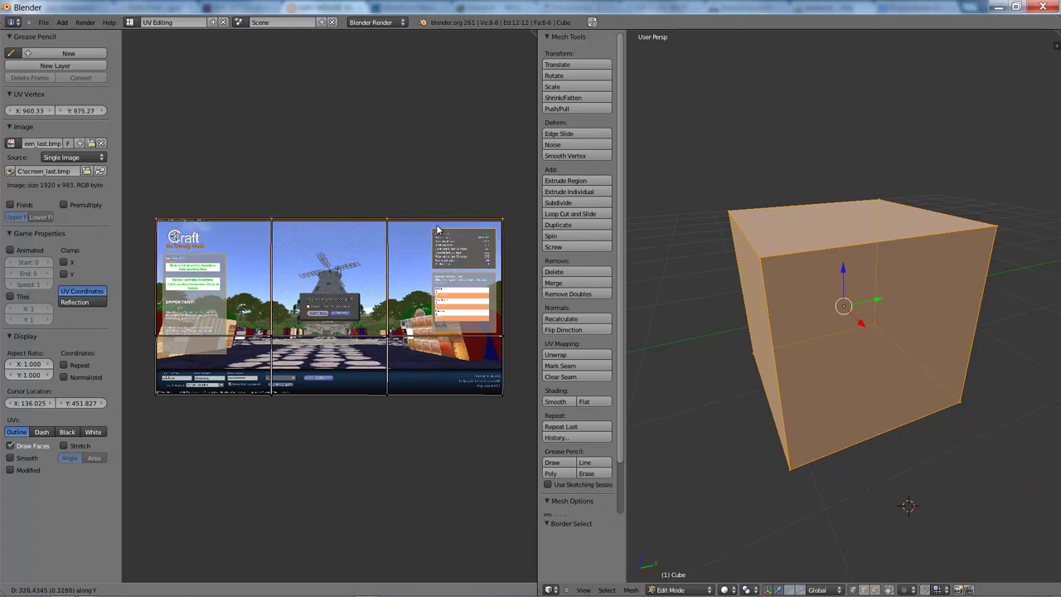
left_click(437, 229)
Step: Move the middle UV row higher on the image, then switch to face select mode
key("a")
key("b")
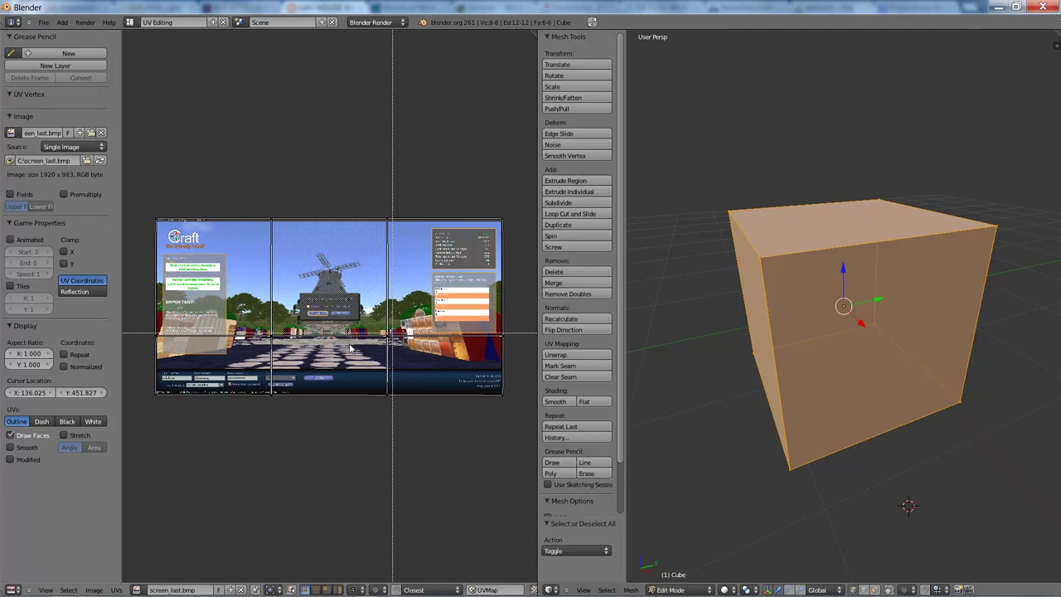
mouse_move(140, 316)
left_mouse_down()
mouse_move(390, 375)
mouse_move(520, 349)
left_mouse_up()
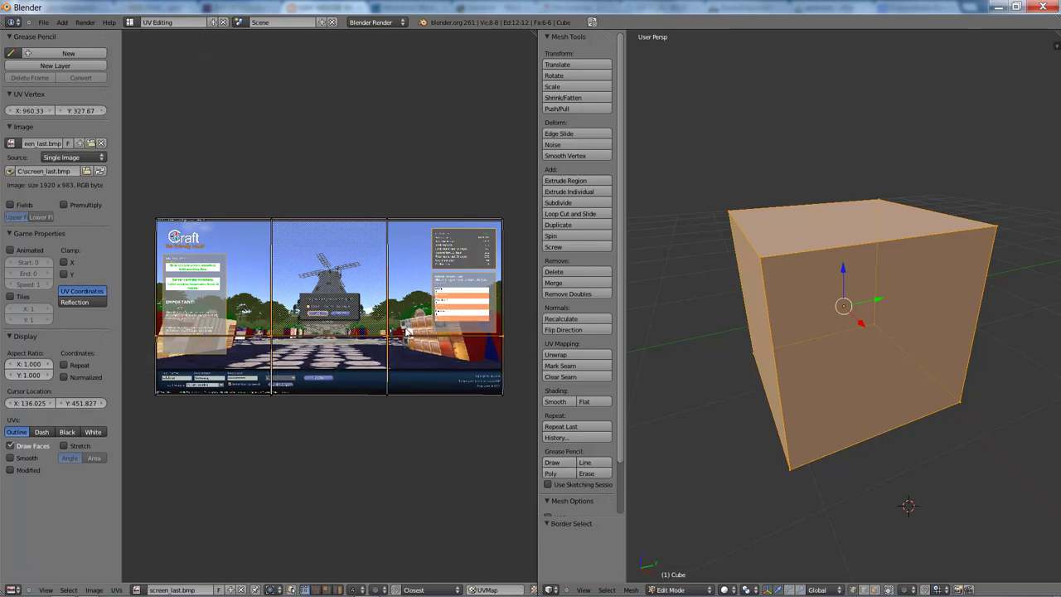
key("g")
key("y")
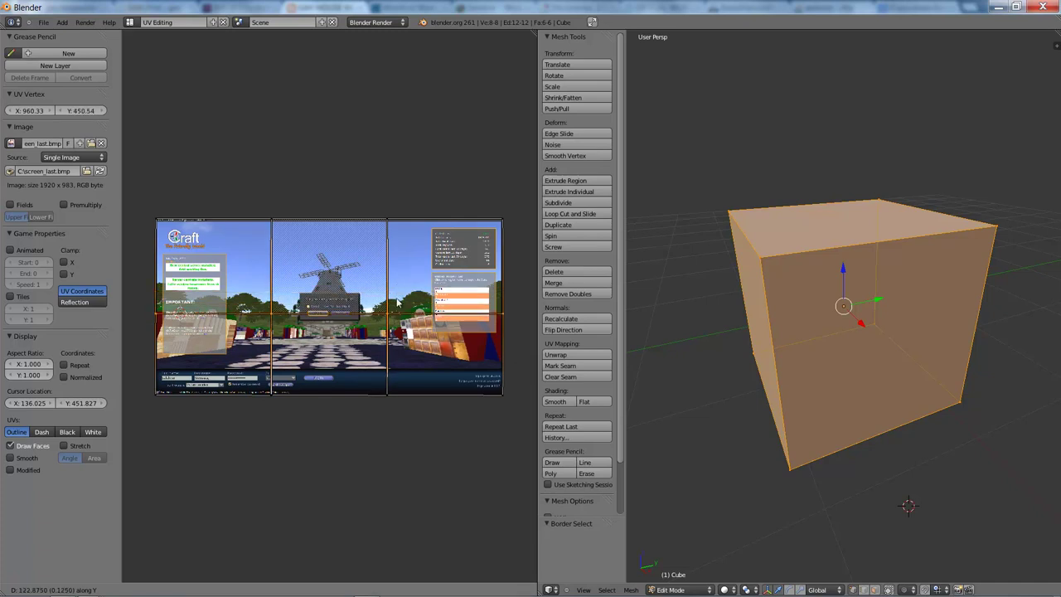
left_click(398, 305)
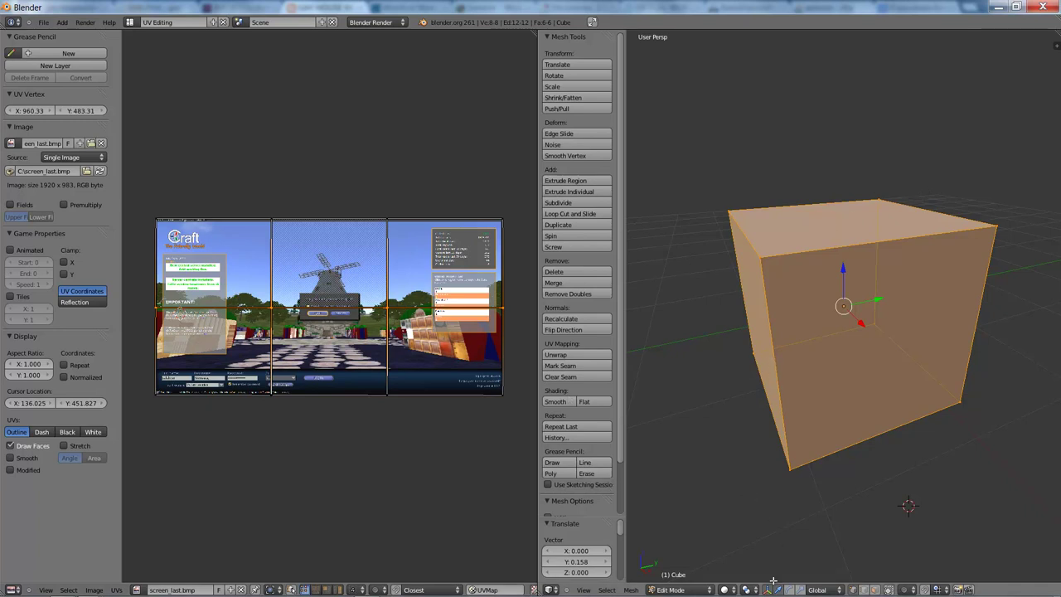
left_click(875, 589)
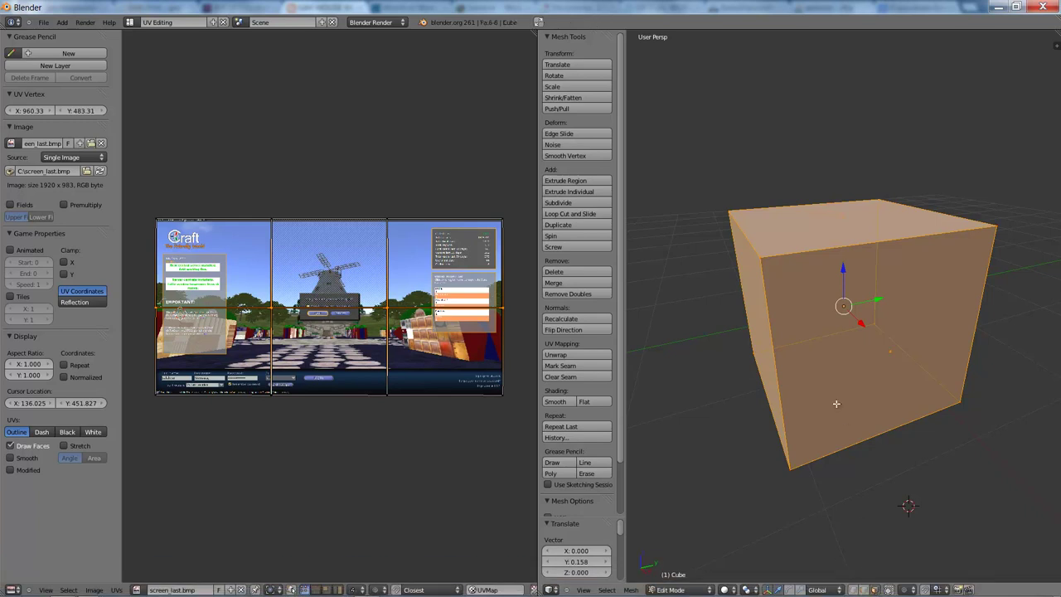
right_click(888, 353)
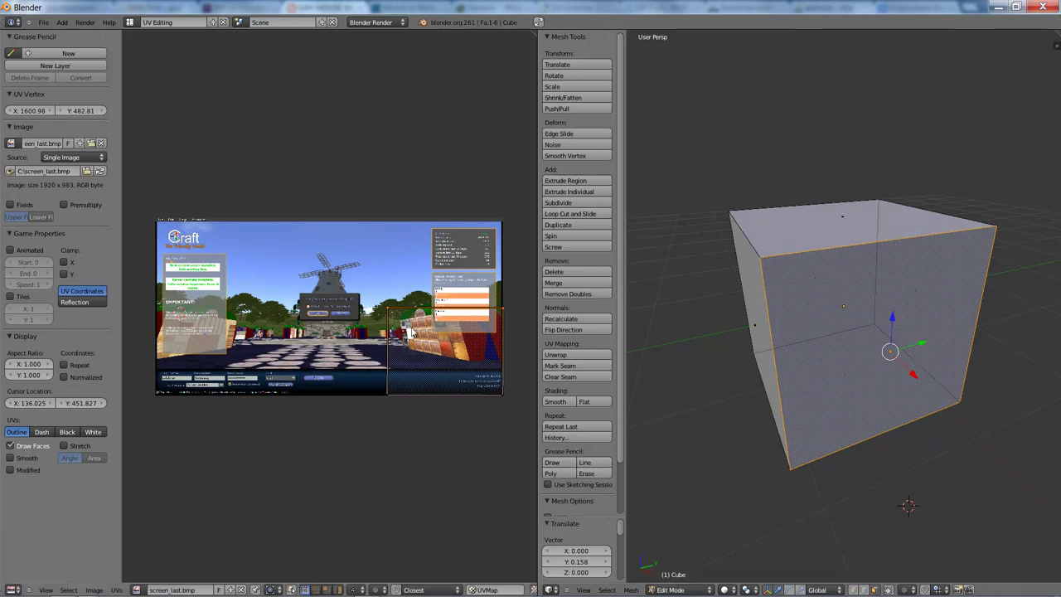
right_click(338, 272)
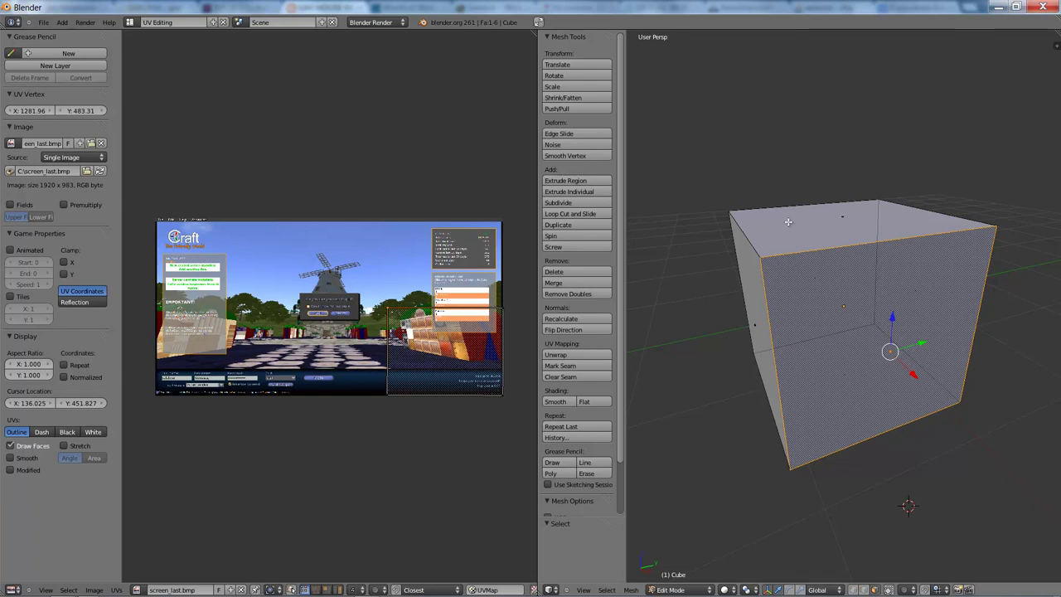
right_click(827, 217)
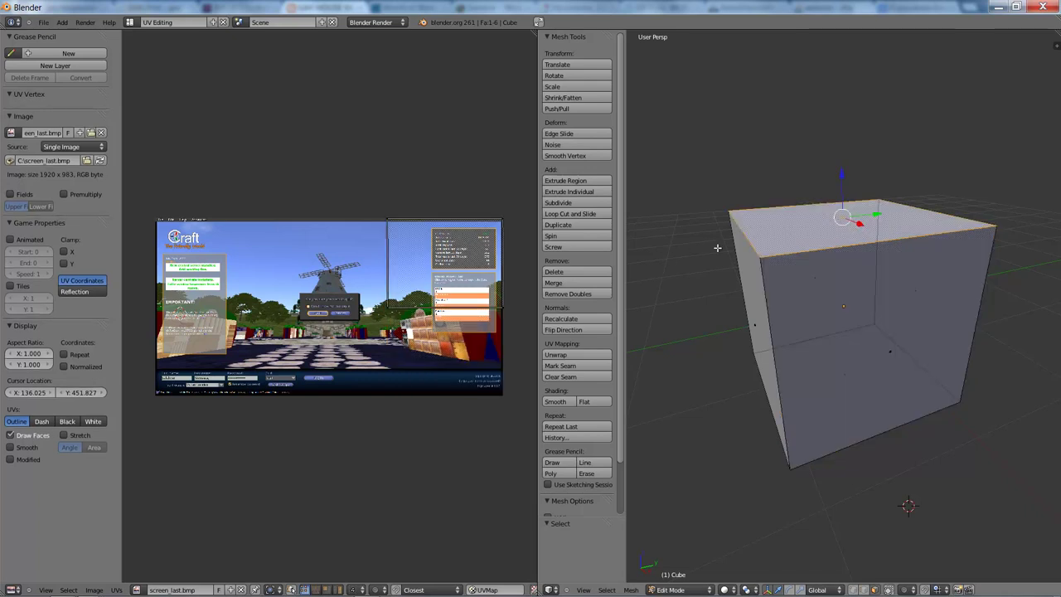
right_click(759, 325)
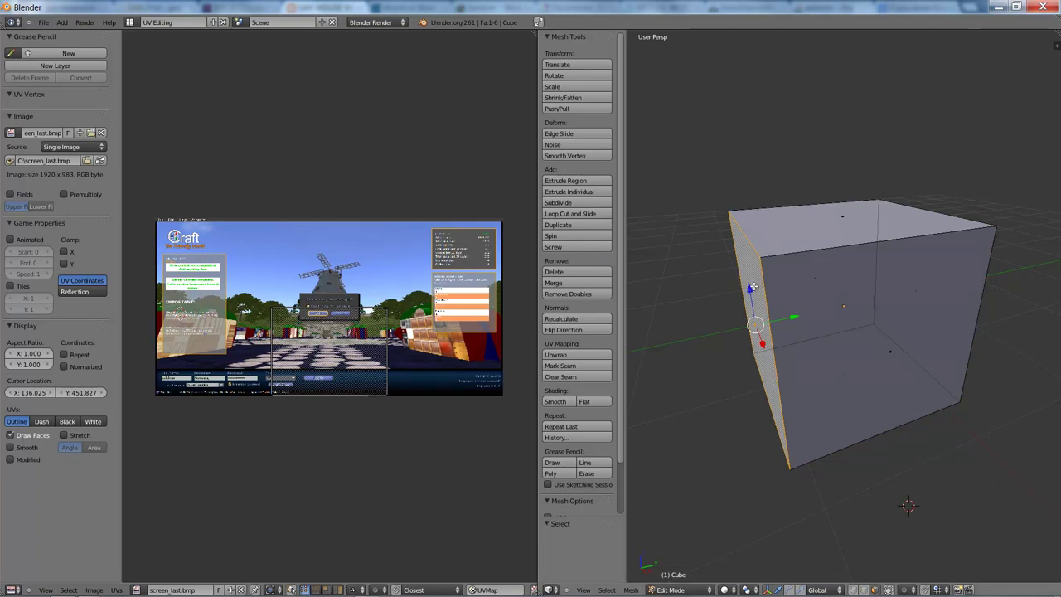
right_click(862, 290)
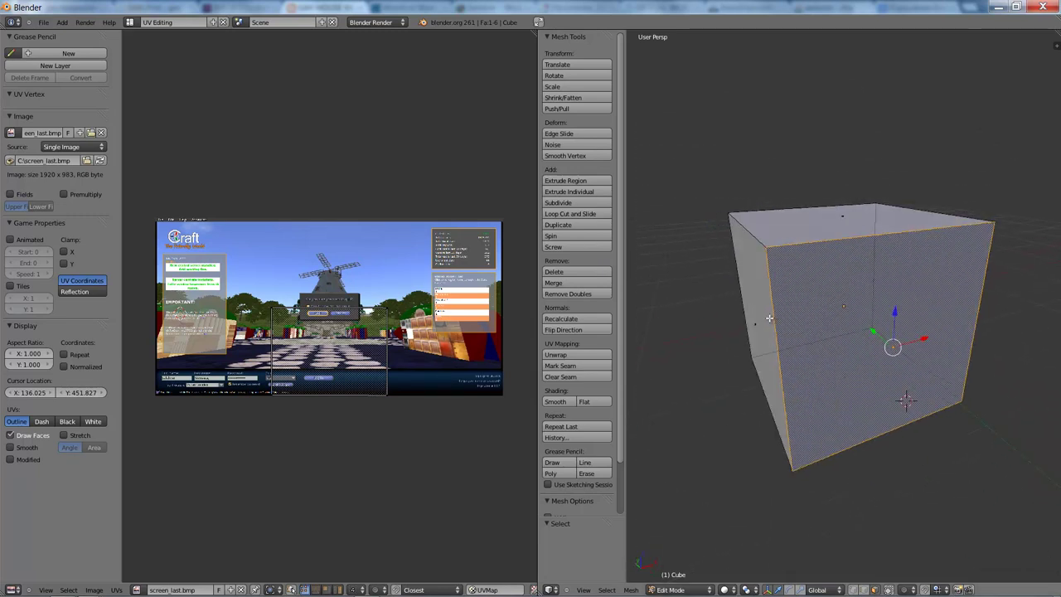
right_click(760, 322)
middle_click_drag(694, 324, 928, 290)
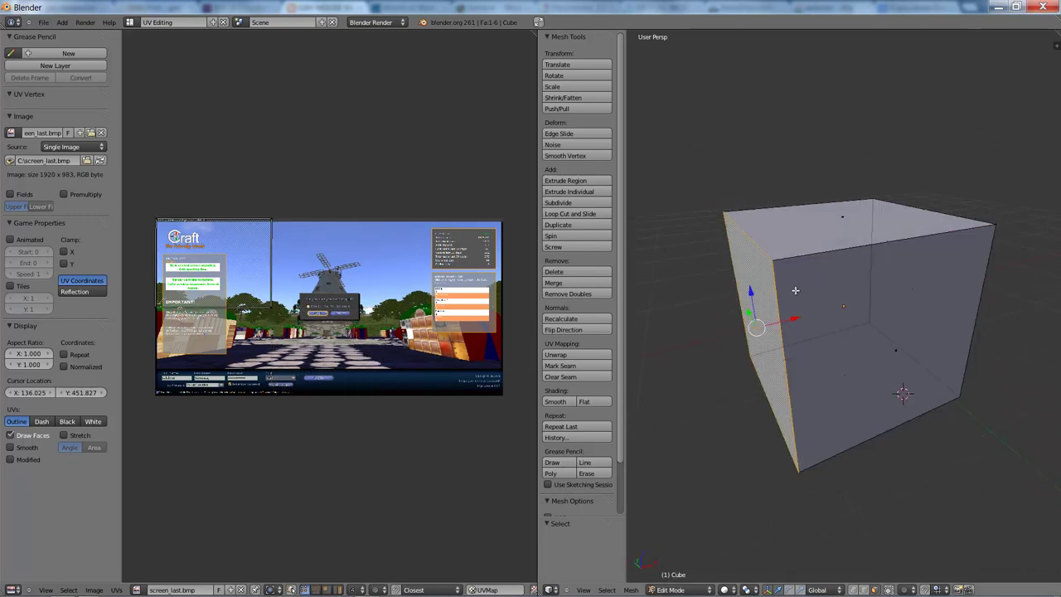
right_click(939, 285)
right_click(778, 334)
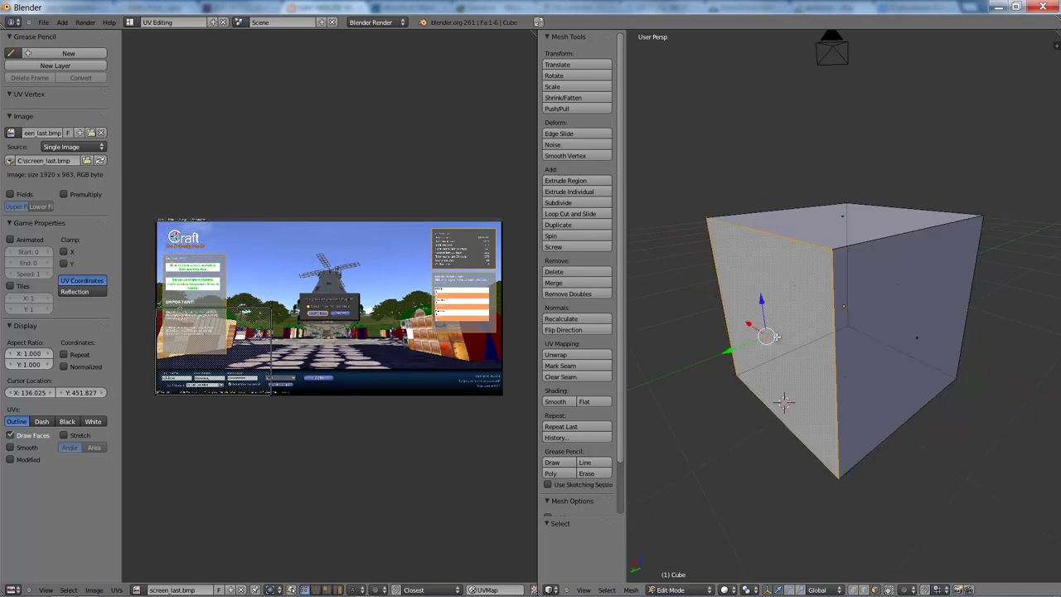
middle_click_drag(776, 335, 819, 248)
right_click(857, 365)
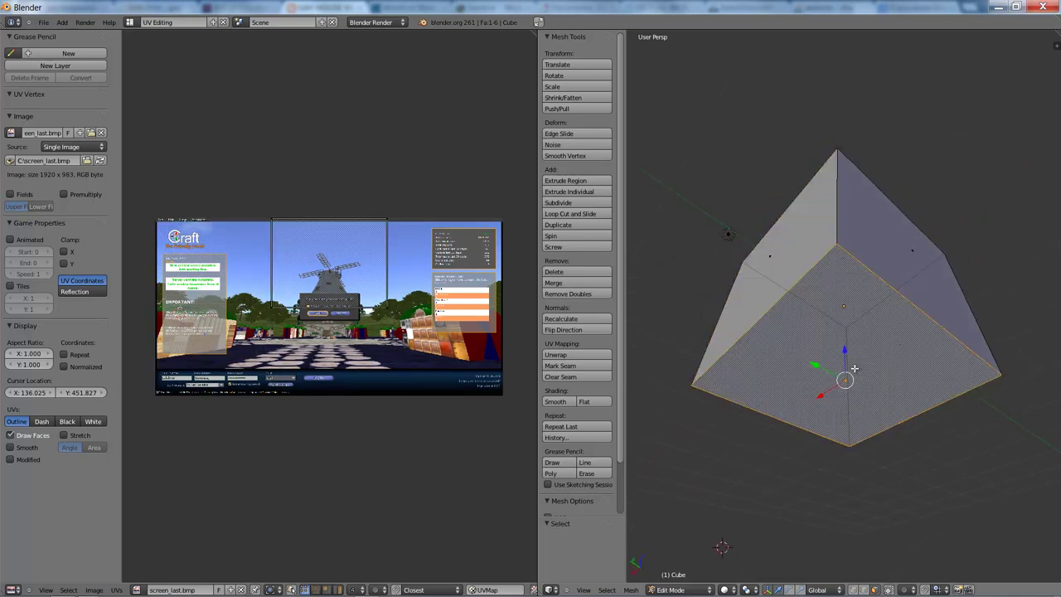
middle_click_drag(846, 379, 811, 366)
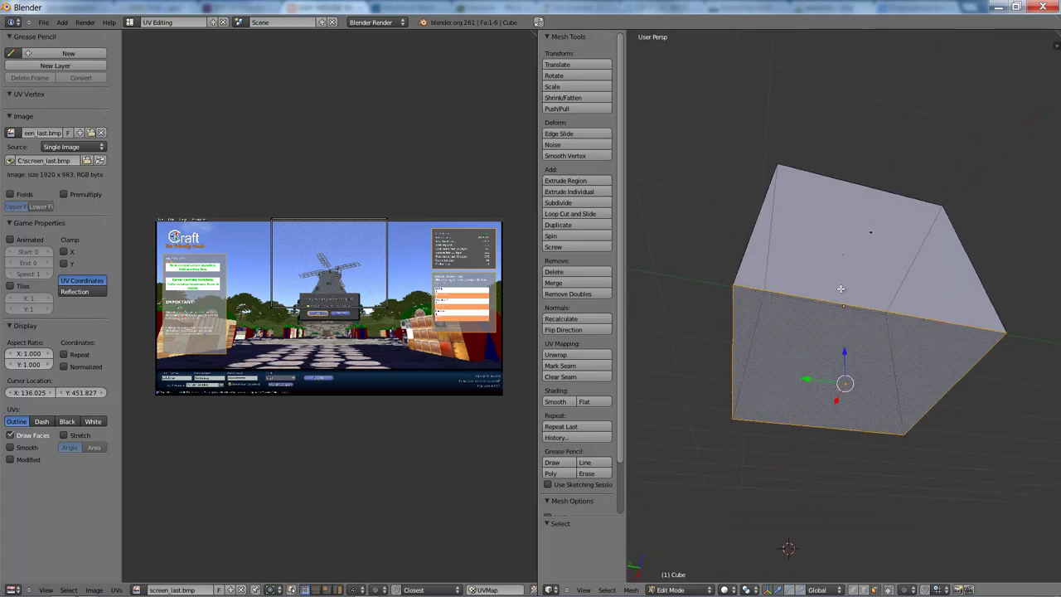
middle_click_drag(840, 289, 833, 312)
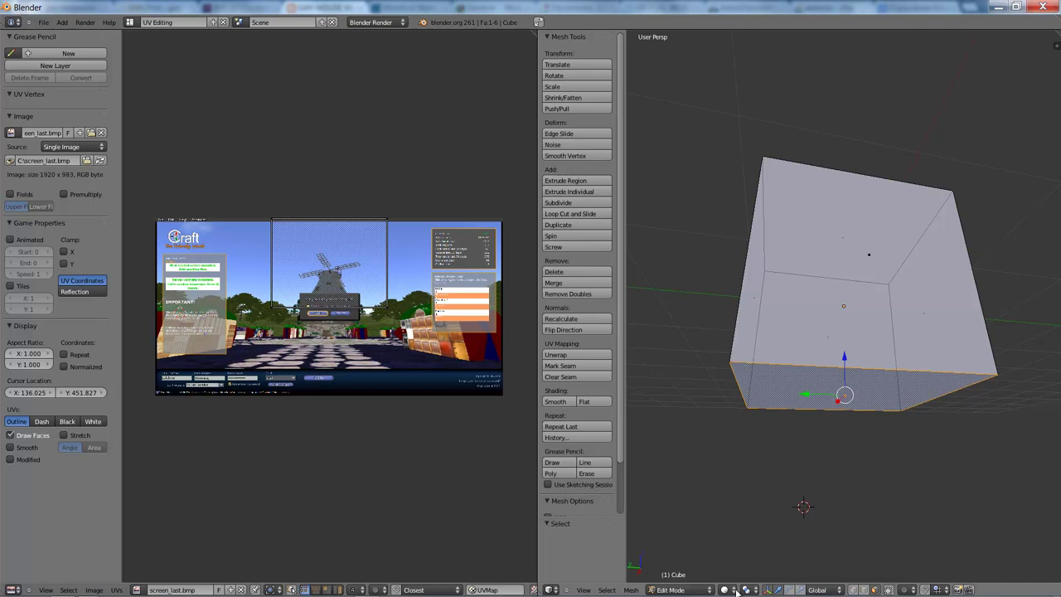
Step: Preview the cube with Texture viewport shading, orbiting to look down on it
left_click(735, 589)
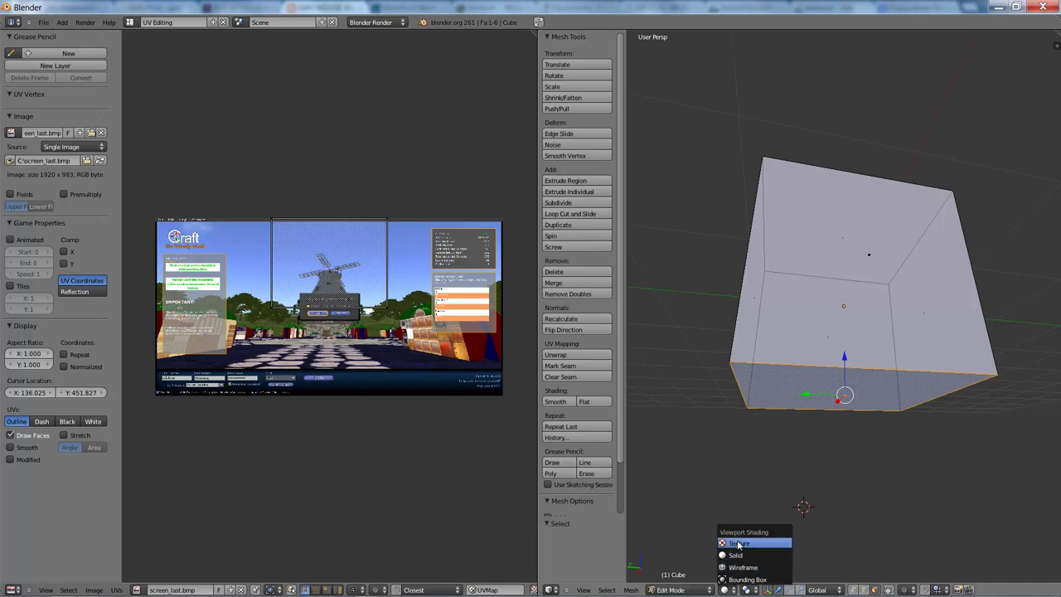
left_click(737, 542)
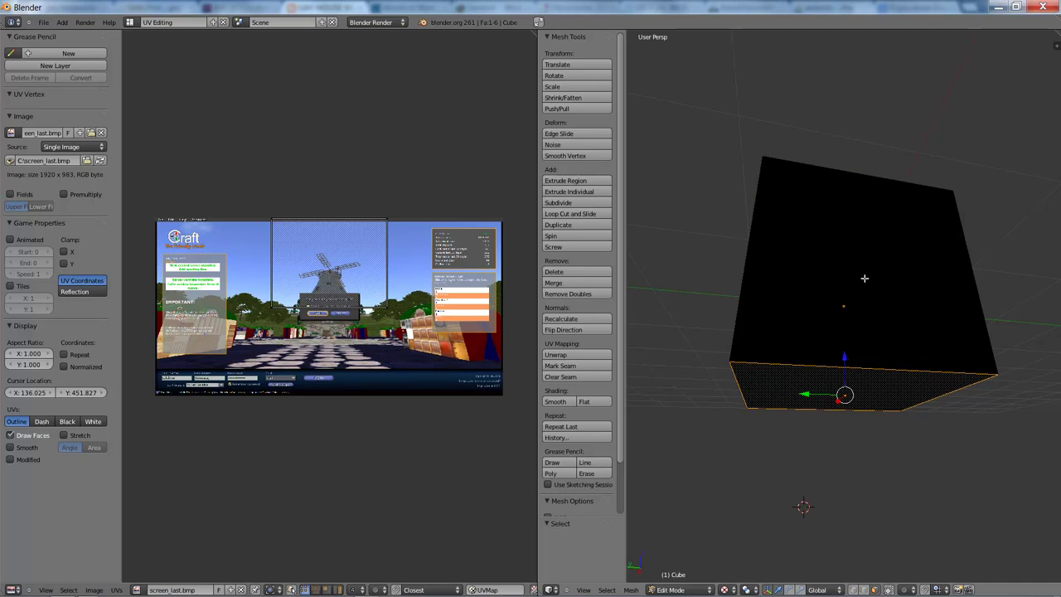
mouse_move(893, 268)
middle_mouse_down()
mouse_move(880, 374)
mouse_move(686, 356)
mouse_move(752, 371)
mouse_move(875, 300)
mouse_move(829, 301)
mouse_move(820, 282)
middle_mouse_up()
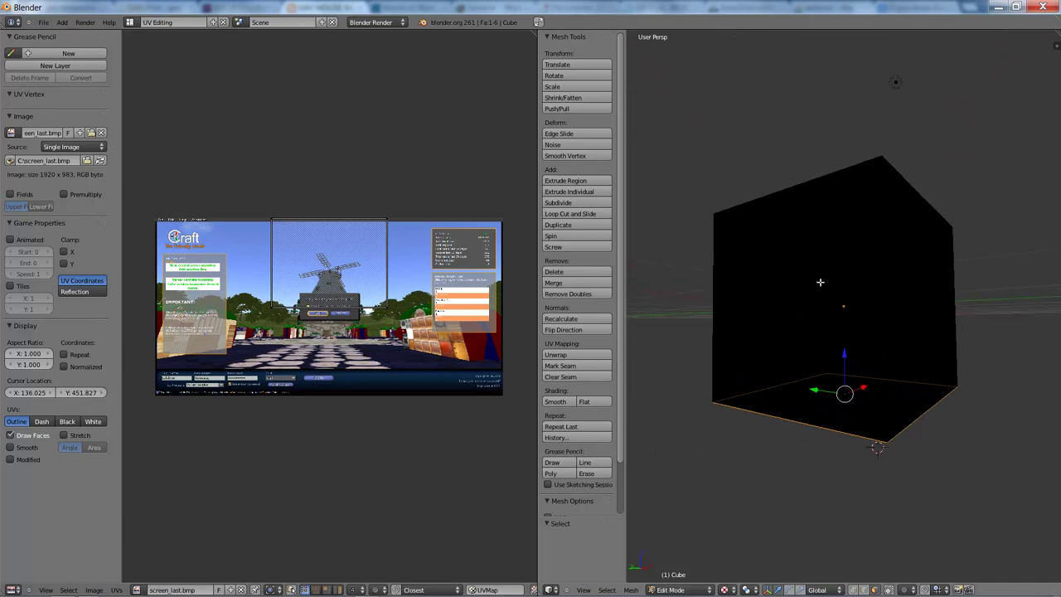
Step: Return the cube to Solid shading and show the 3D view's Properties side panel
left_click(730, 589)
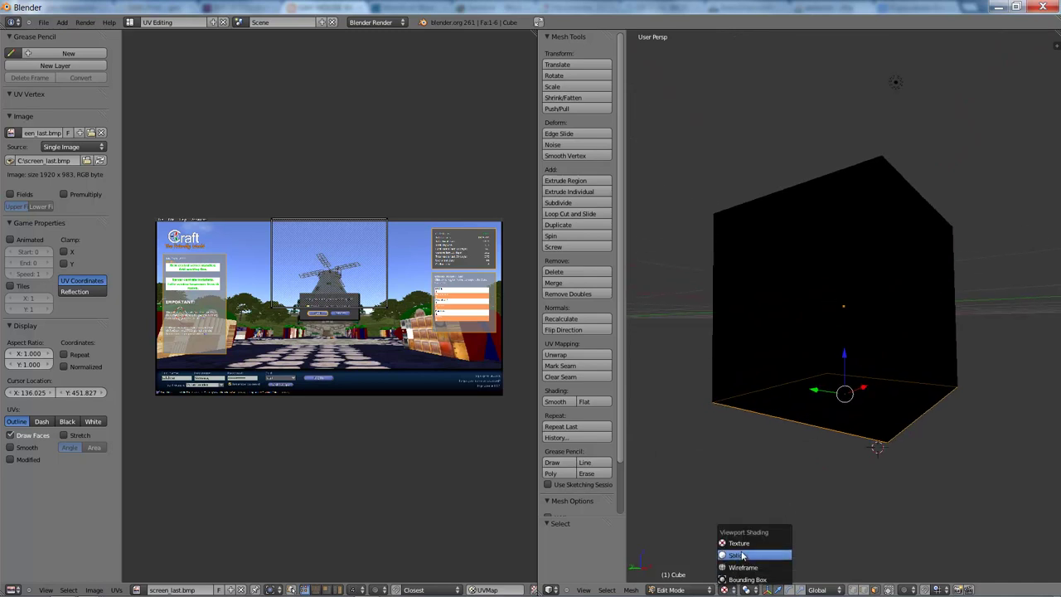
left_click(741, 555)
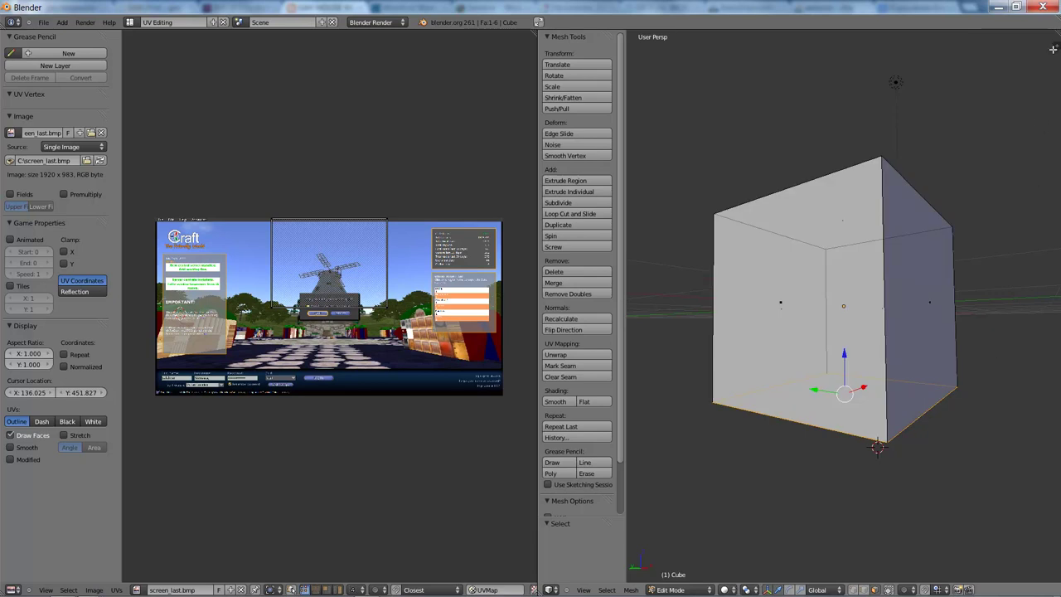
left_click(1052, 47)
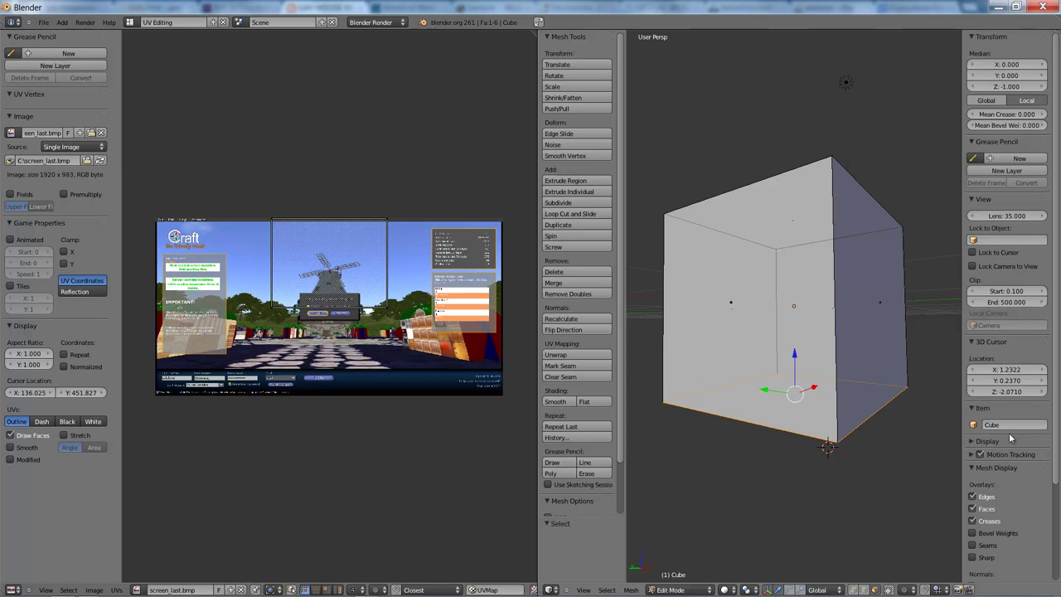
Step: Enable Textured Solid under Display so the cube shows screen_last.bmp in solid view
left_click(973, 441)
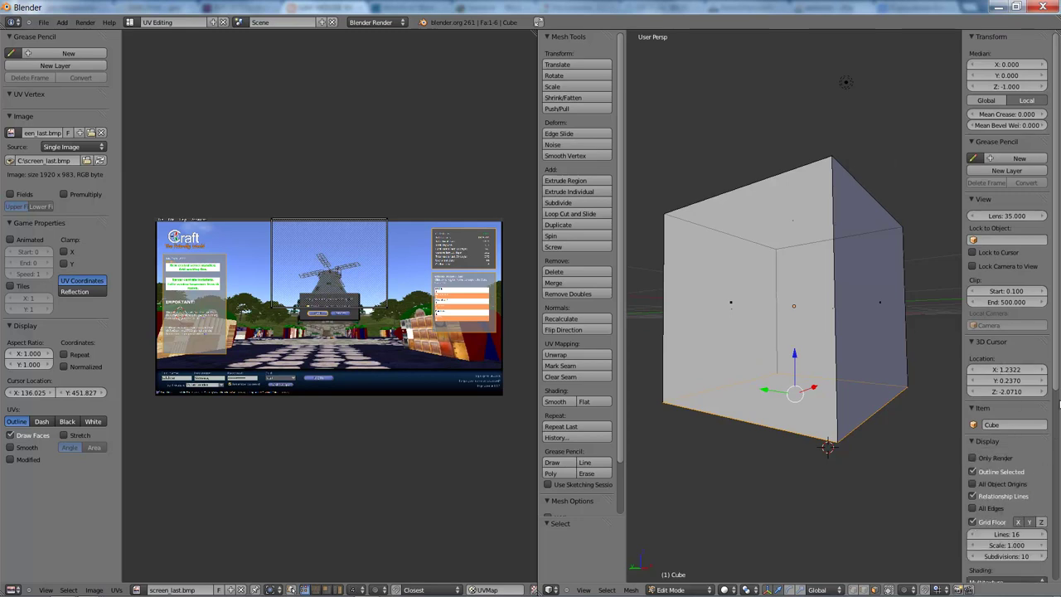
left_click_drag(1057, 378, 1058, 481)
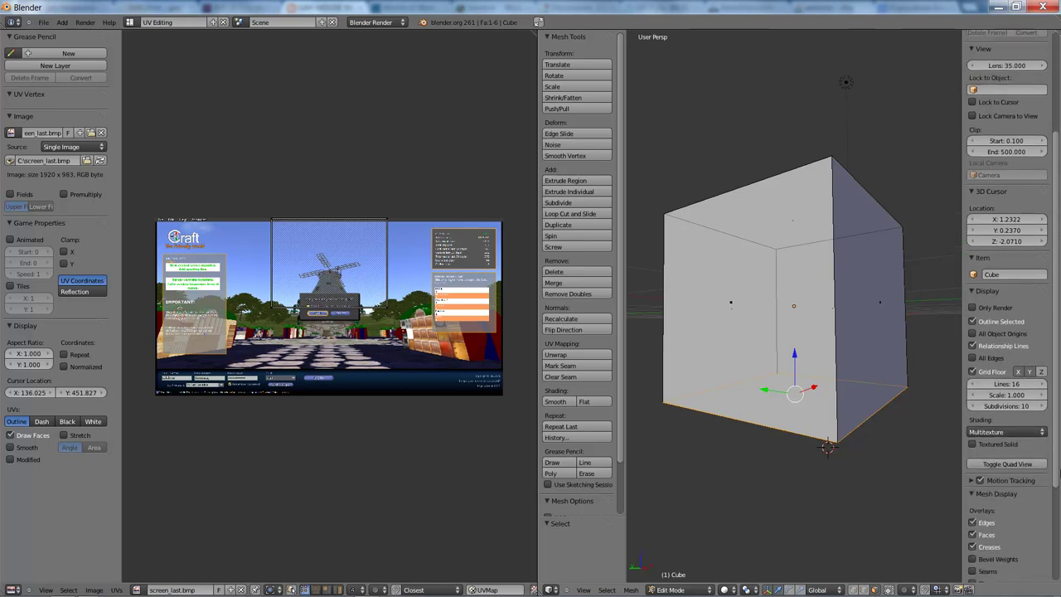
left_click(973, 432)
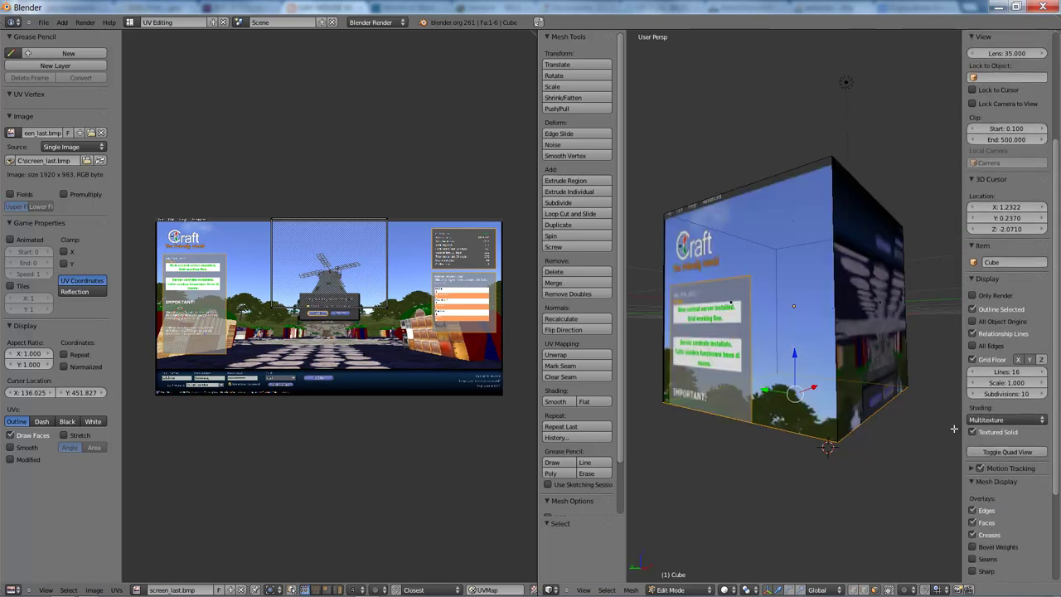
mouse_move(754, 315)
middle_mouse_down()
mouse_move(878, 343)
mouse_move(855, 255)
mouse_move(884, 366)
mouse_move(822, 332)
mouse_move(865, 255)
middle_mouse_up()
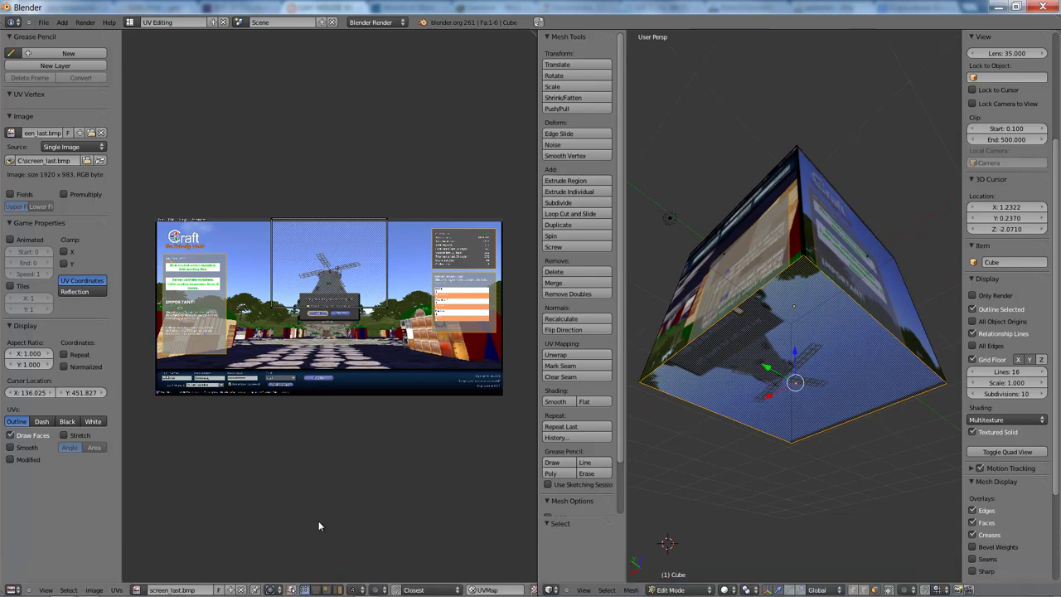
Step: Turn on UV sync selection and orbit the cube to inspect its faces and underside
left_click(293, 590)
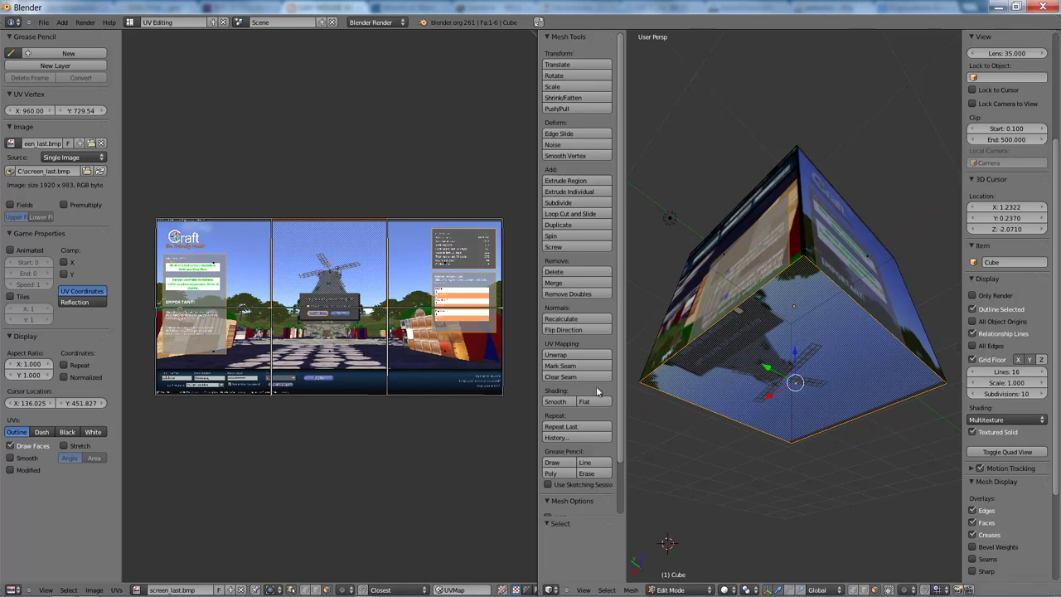
middle_click_drag(731, 306, 907, 380)
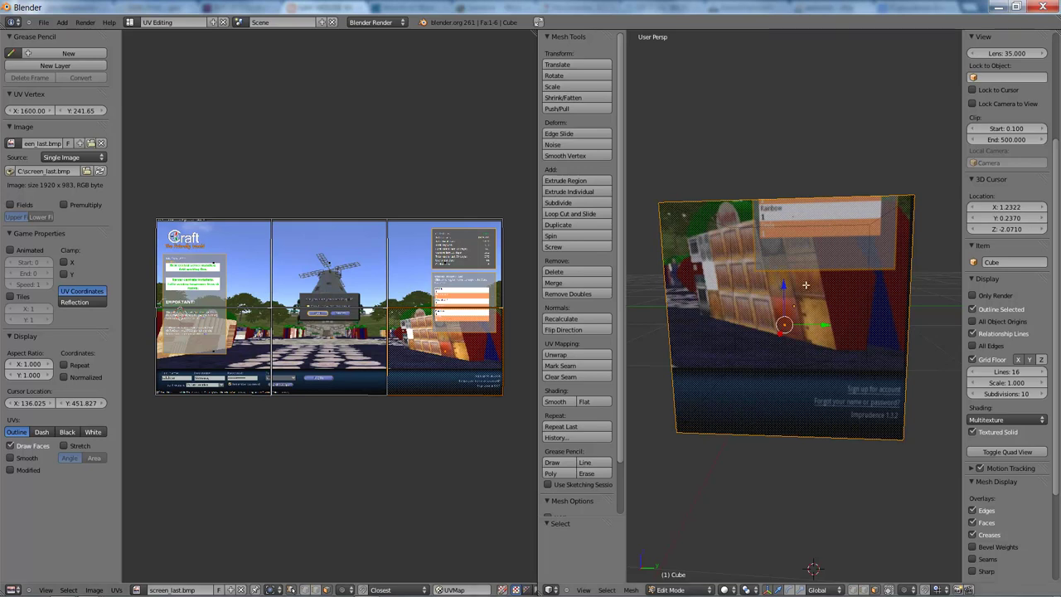
mouse_move(806, 284)
middle_mouse_down()
mouse_move(851, 277)
mouse_move(811, 287)
middle_mouse_up()
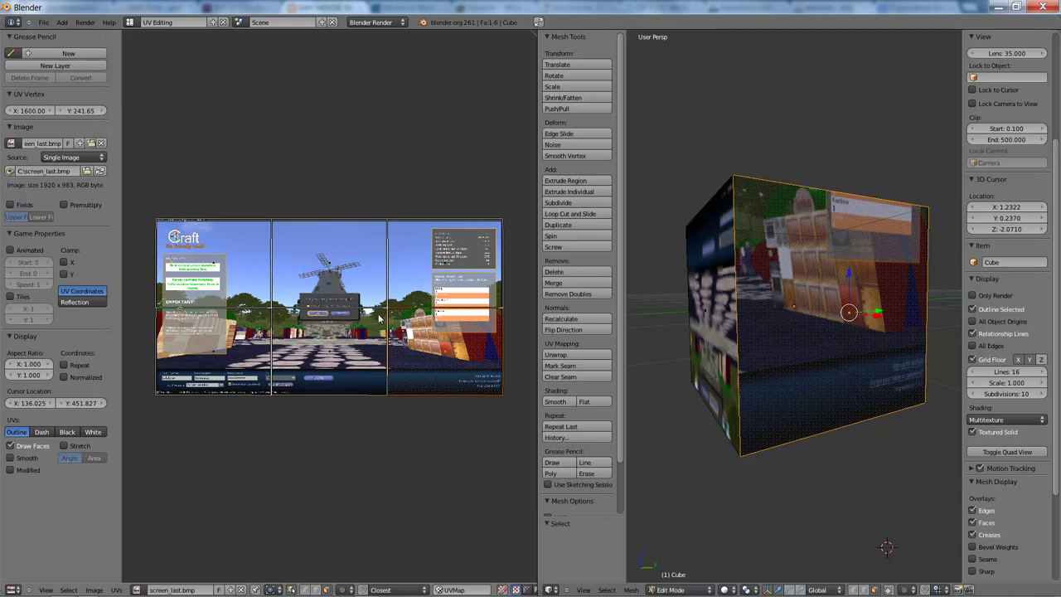
mouse_move(807, 310)
middle_mouse_down()
mouse_move(807, 250)
mouse_move(781, 301)
mouse_move(837, 347)
middle_mouse_up()
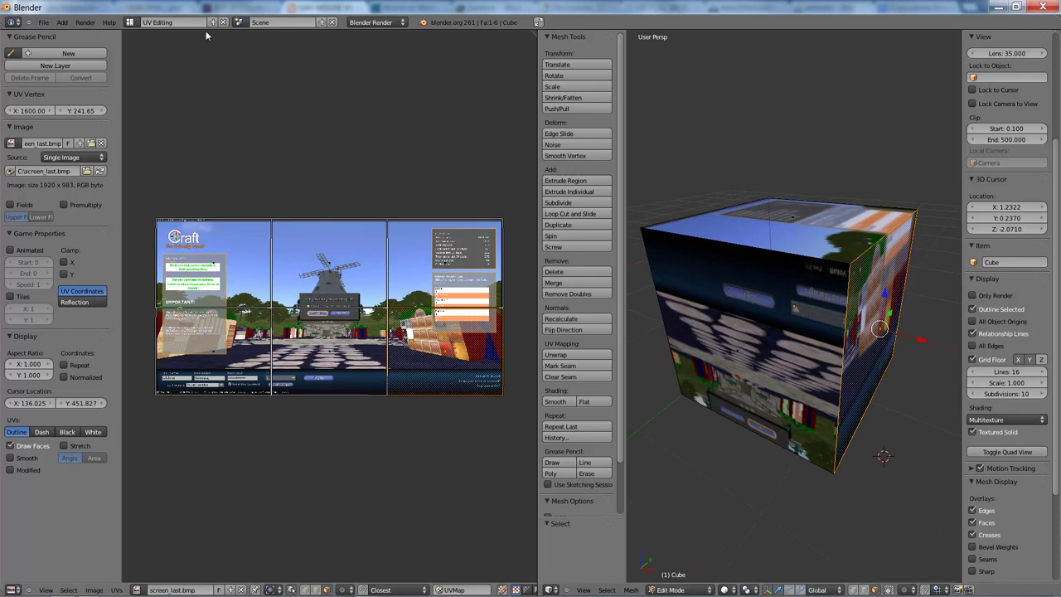
Step: Return to the Default layout and show the cube's mesh data properties listing UVMap
left_click(129, 21)
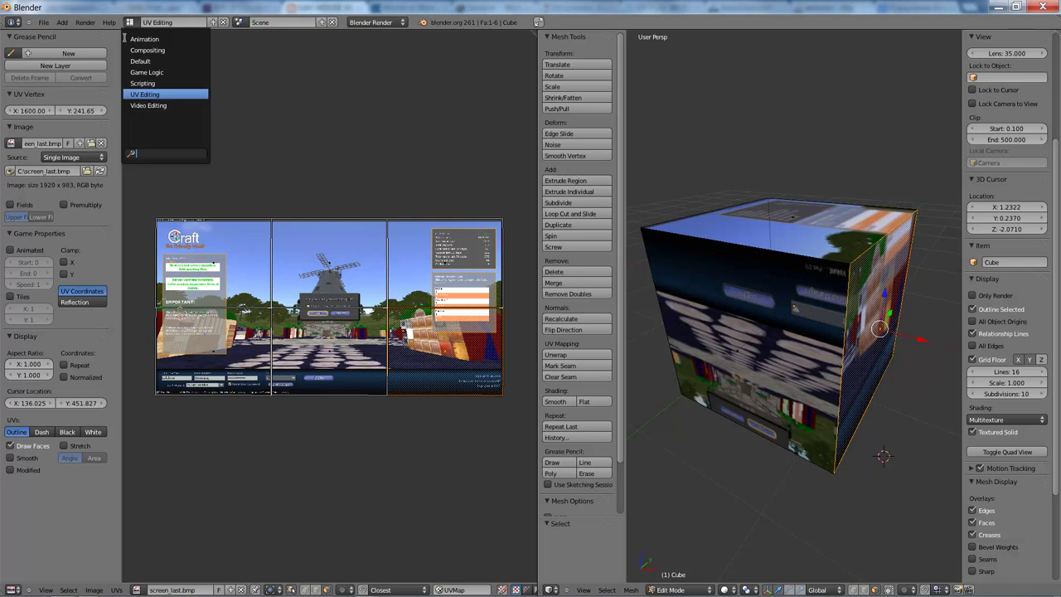
left_click(139, 60)
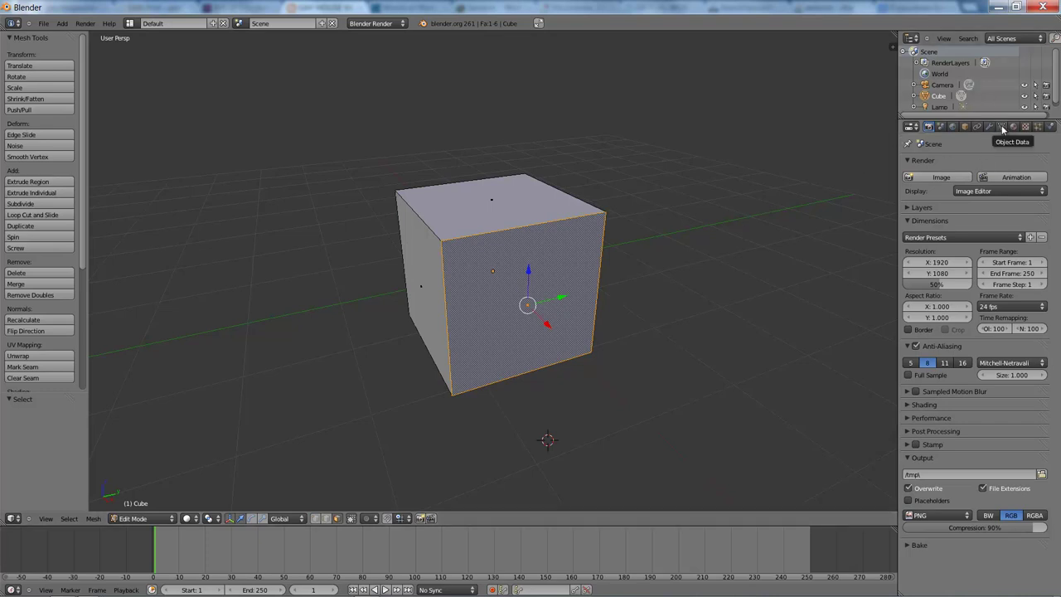
left_click(1002, 127)
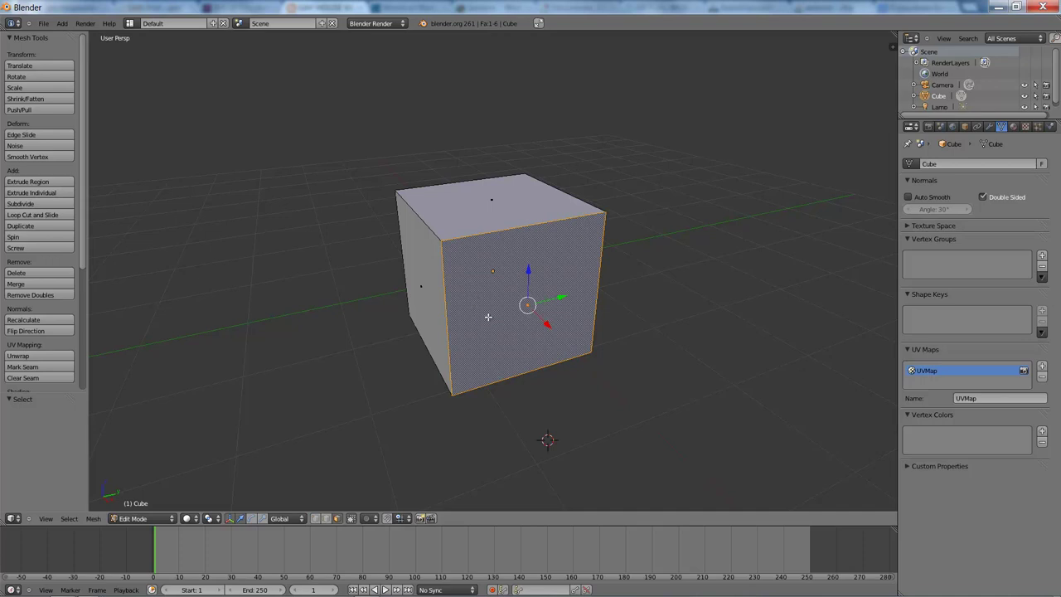
Step: Render a test image of the plain grey cube, close it, and return to Object Mode
key("F12")
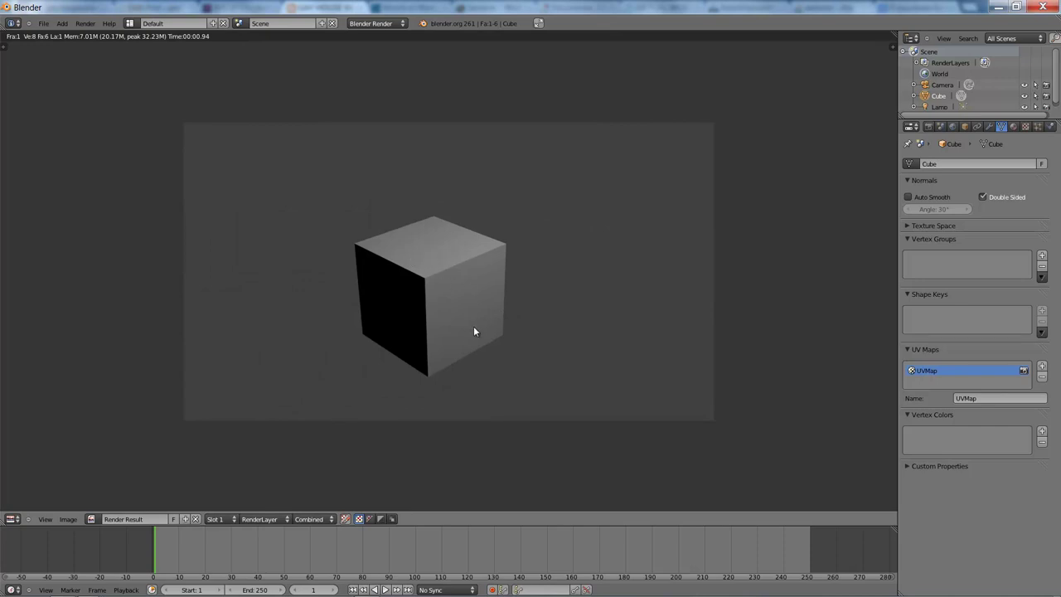
key("Escape")
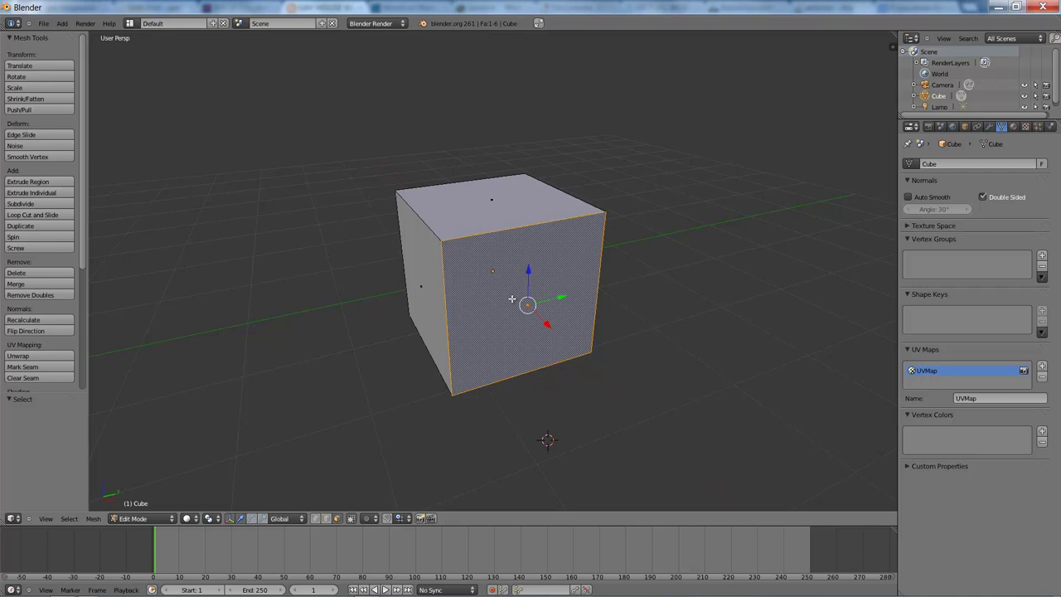
key("Tab")
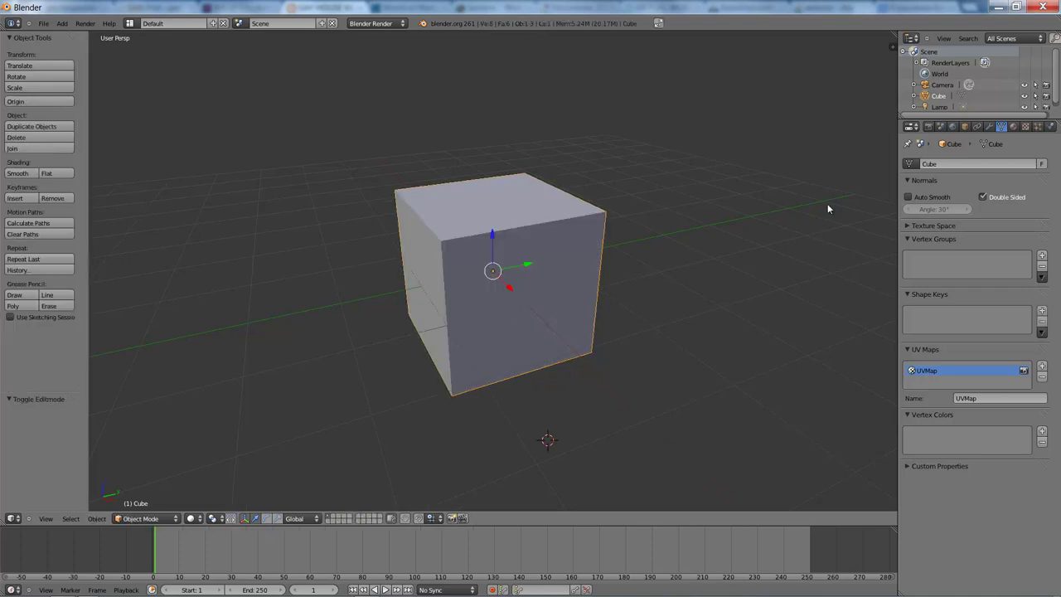
Step: Set the type of the cube material's texture, Tex, to Image or Movie
left_click(1012, 126)
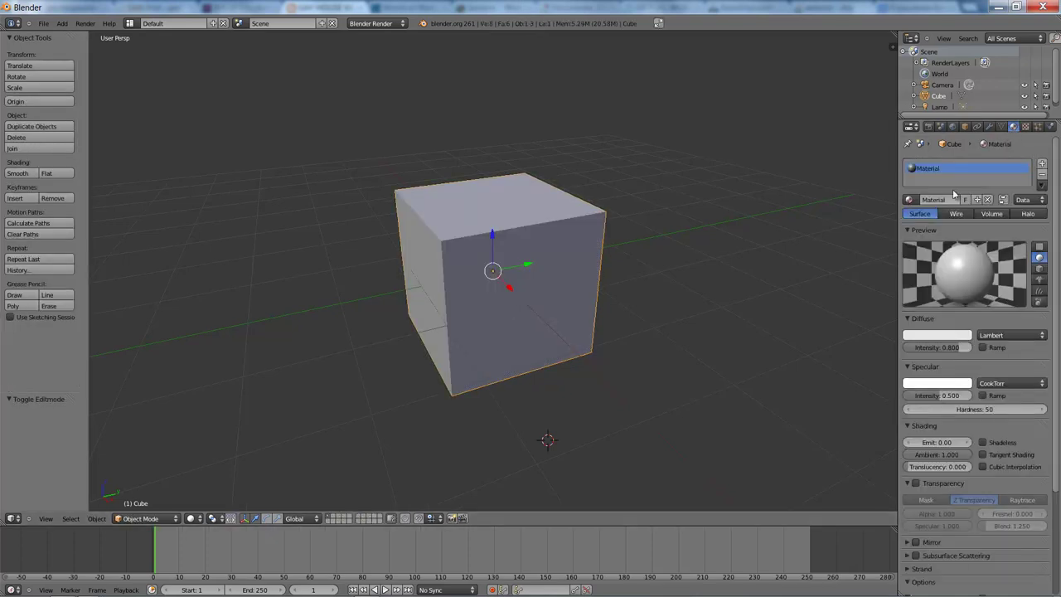
left_click(1025, 127)
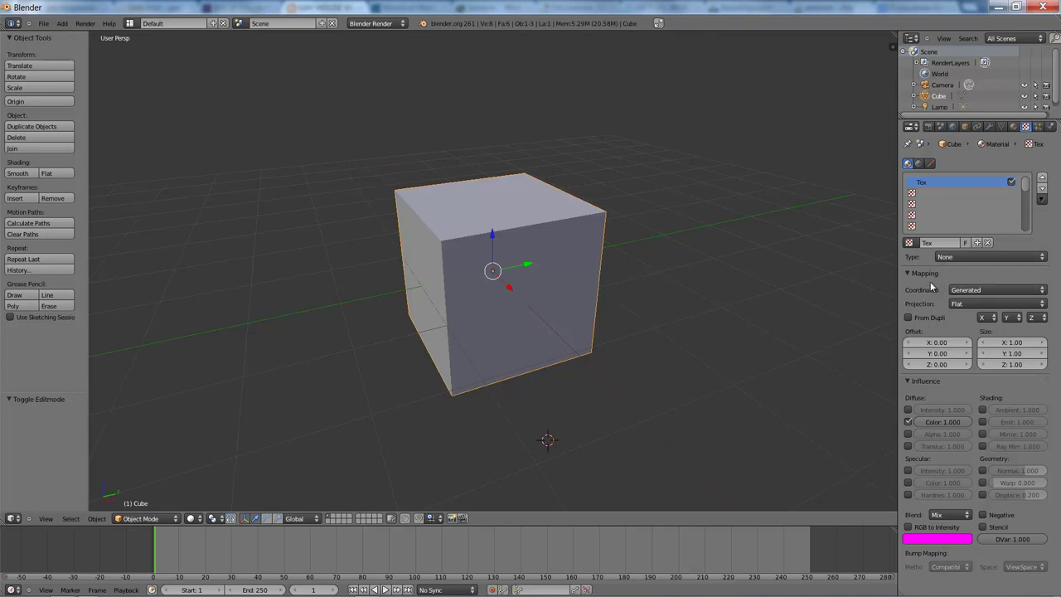
left_click(945, 258)
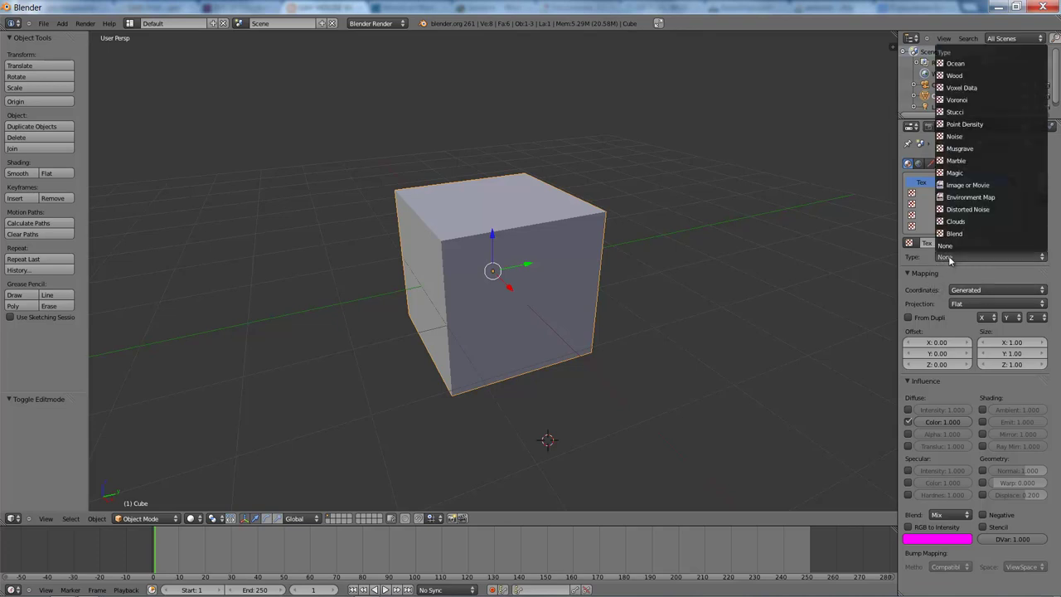
left_click(963, 186)
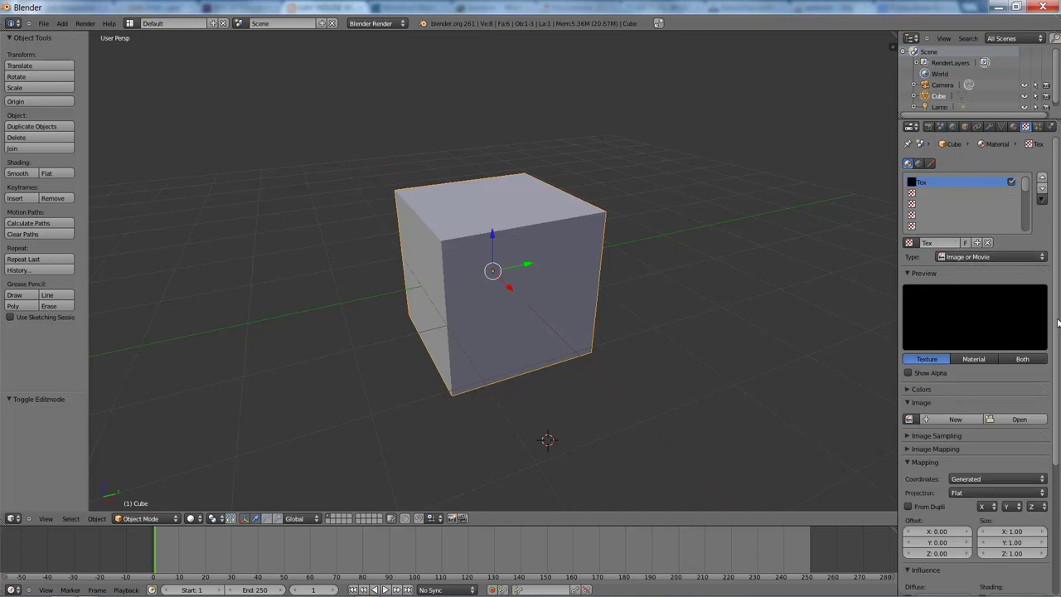
left_click_drag(1056, 323, 1052, 377)
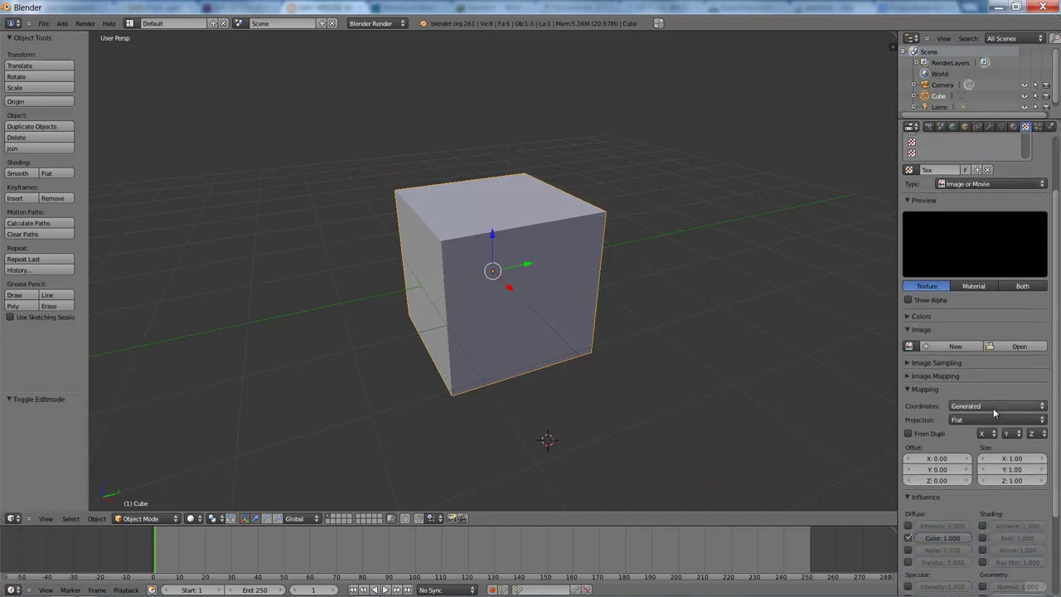
Step: Map the texture via UV coordinates from UVMap, use screen_last.bmp, and render the cube
left_click(986, 408)
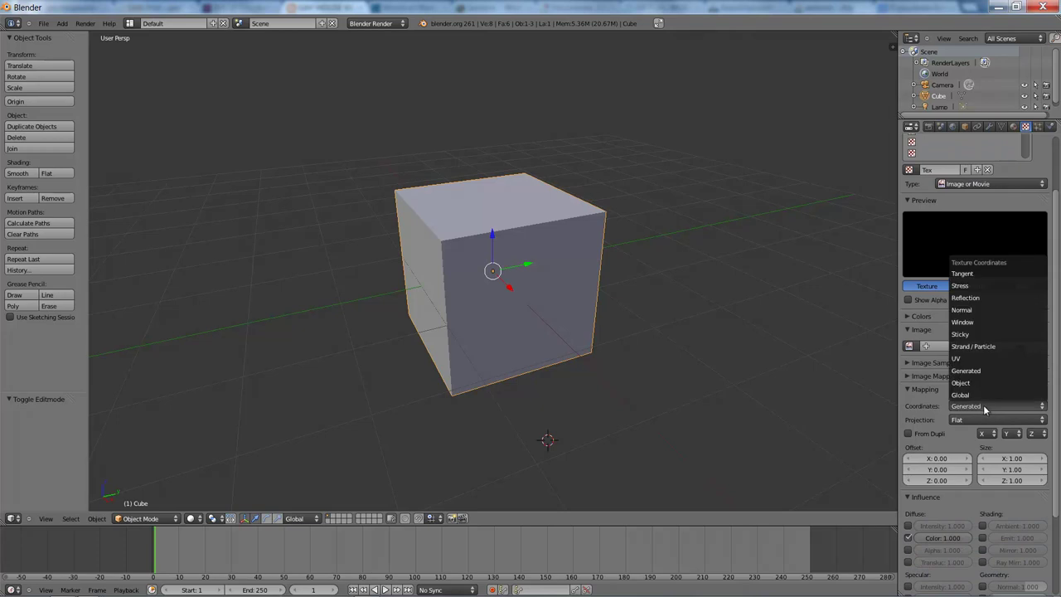
left_click(974, 363)
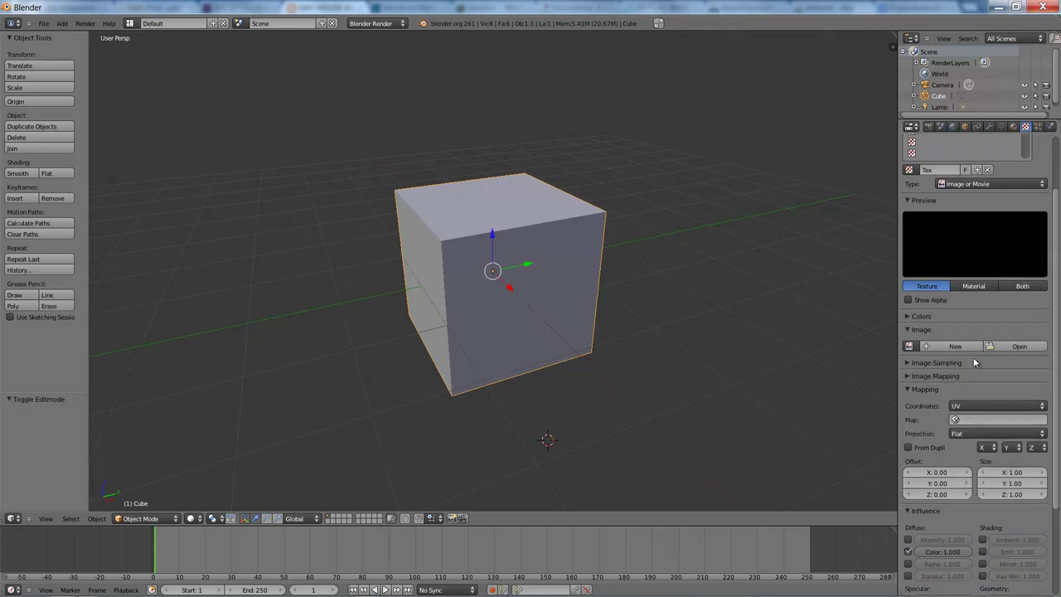
left_click(964, 422)
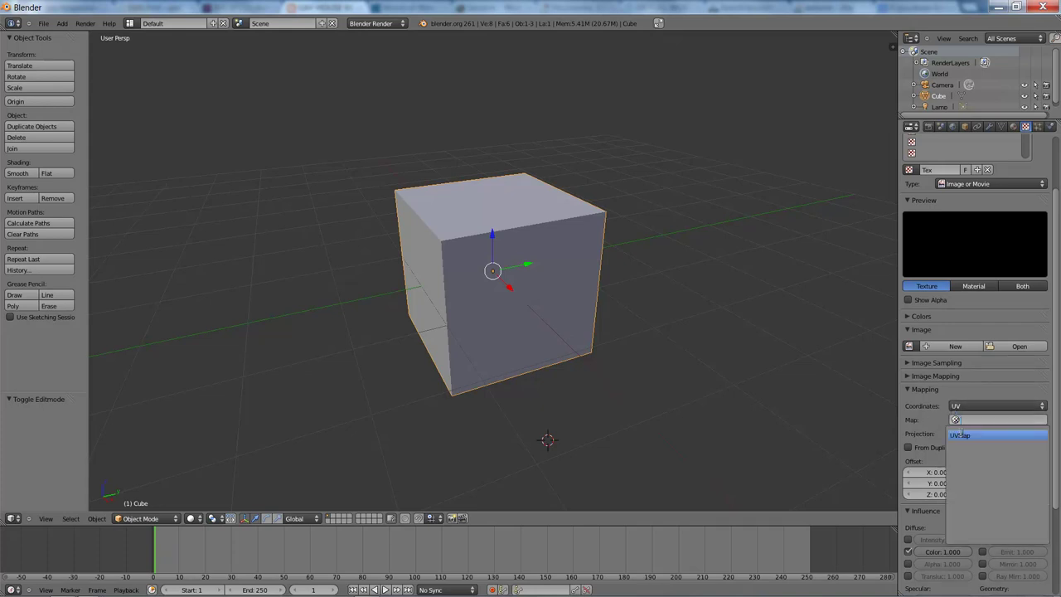
left_click(961, 435)
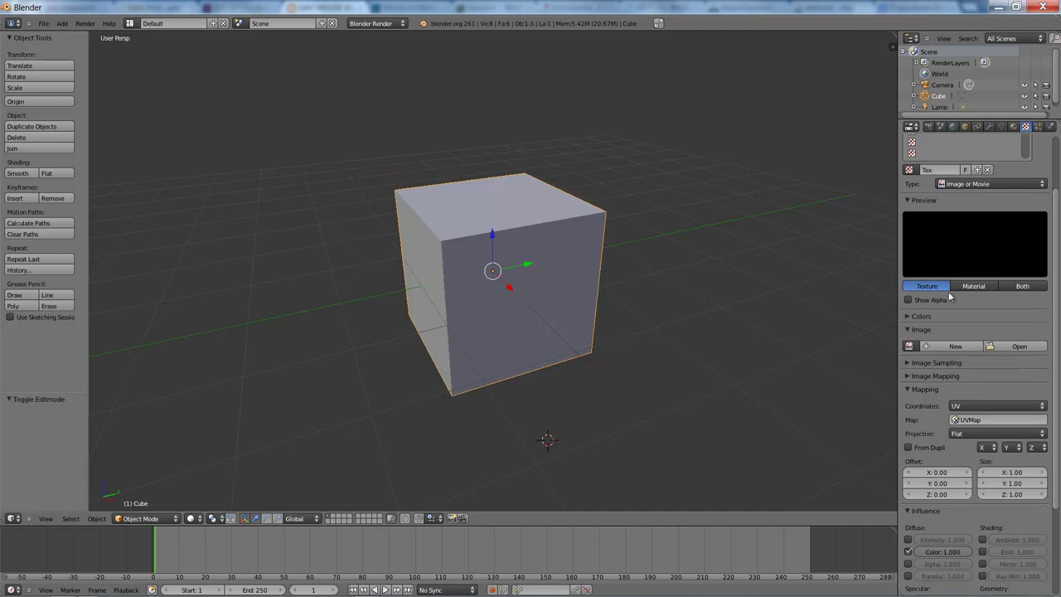
left_click(910, 347)
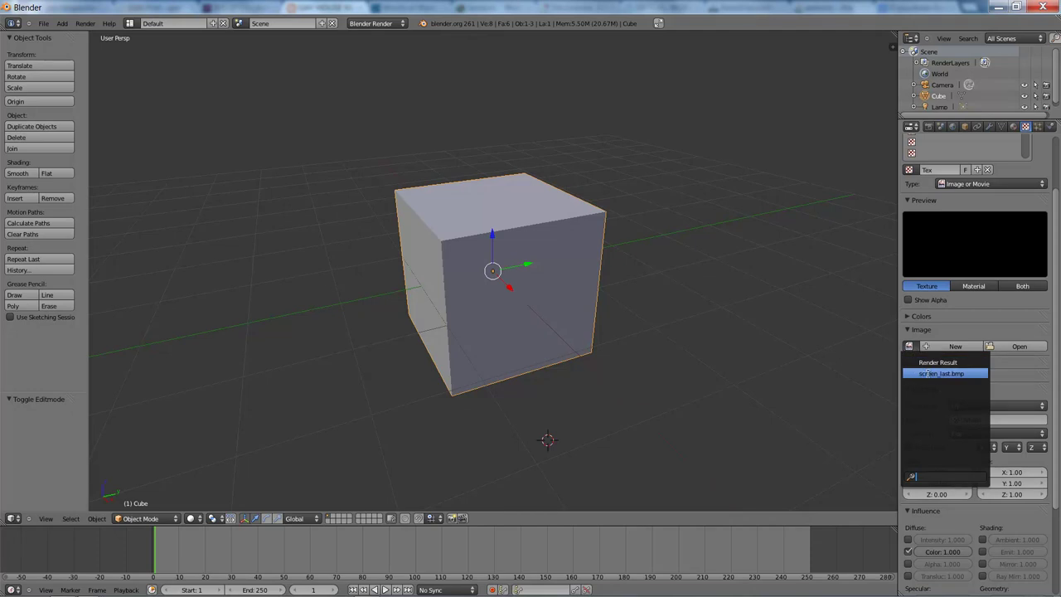
left_click(929, 373)
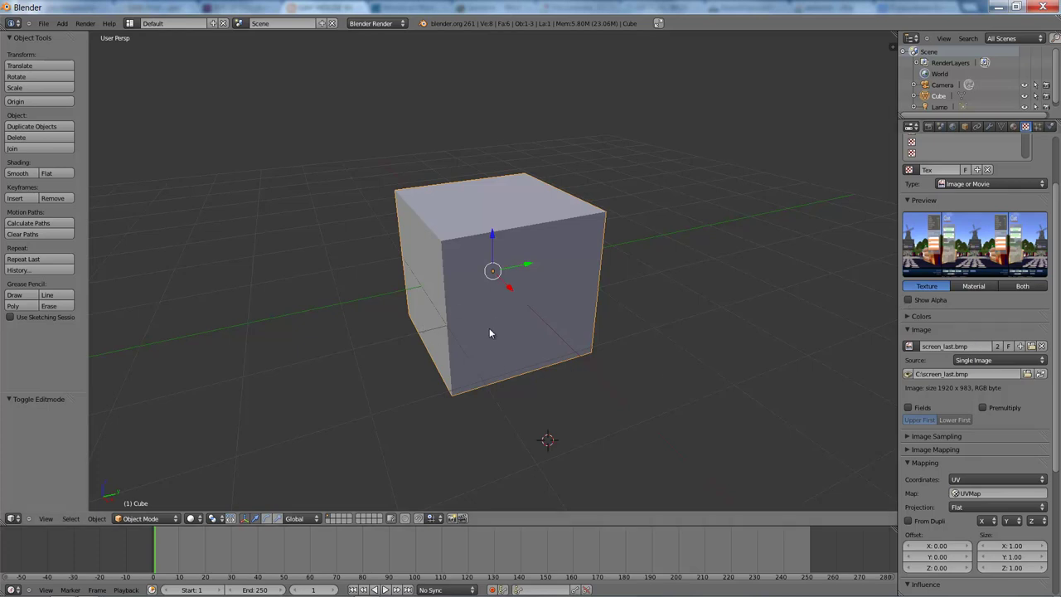
key("F12")
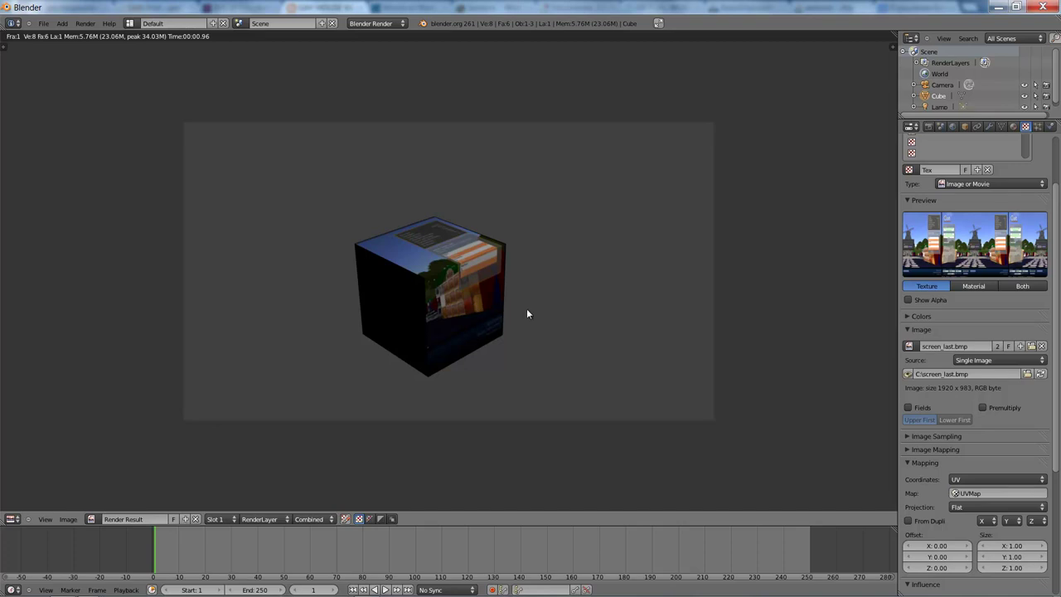
Step: Close the Render Result window to get back to the textured cube in the 3D viewport
key("Escape")
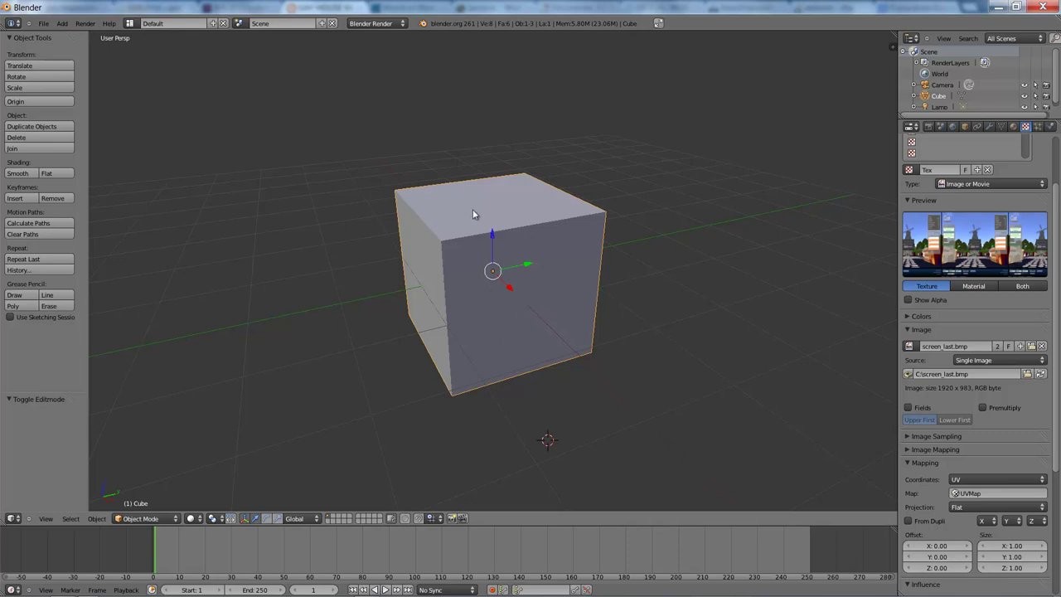
Step: Switch to the UV Editing layout with the cube in Edit Mode
left_click(130, 25)
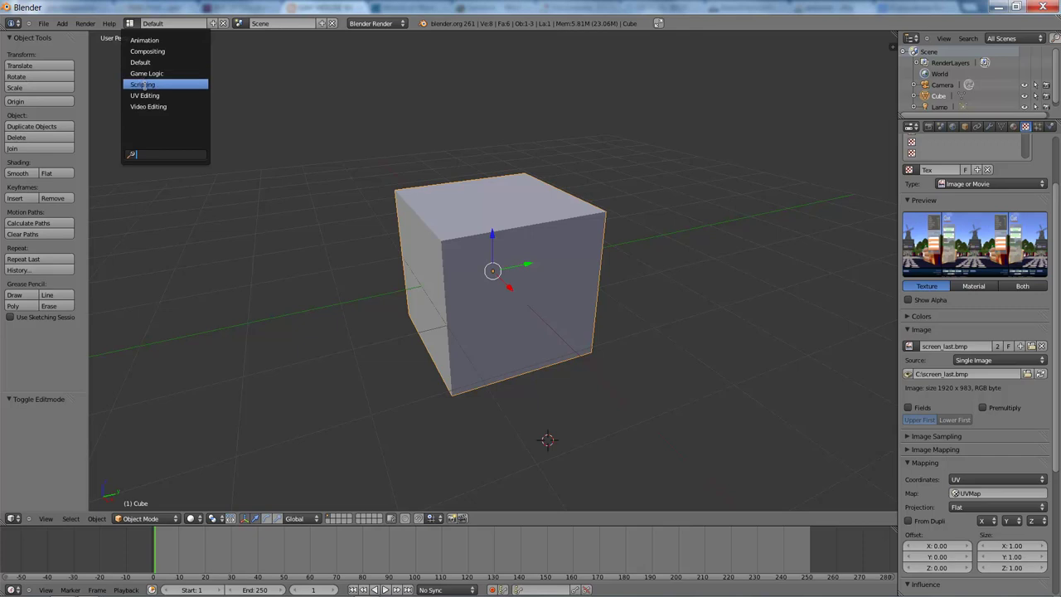
left_click(146, 94)
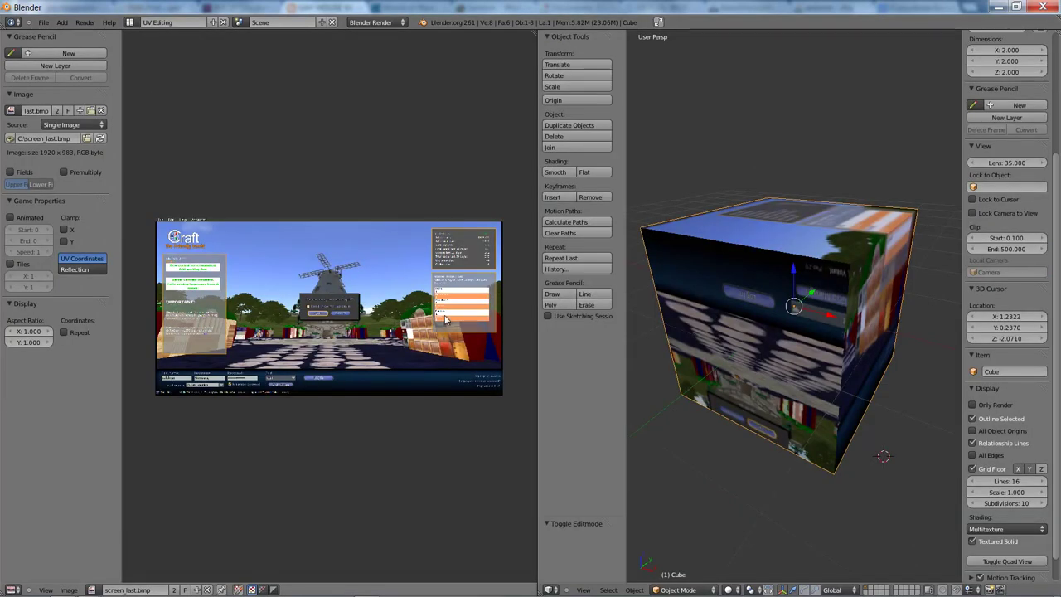
key("Tab")
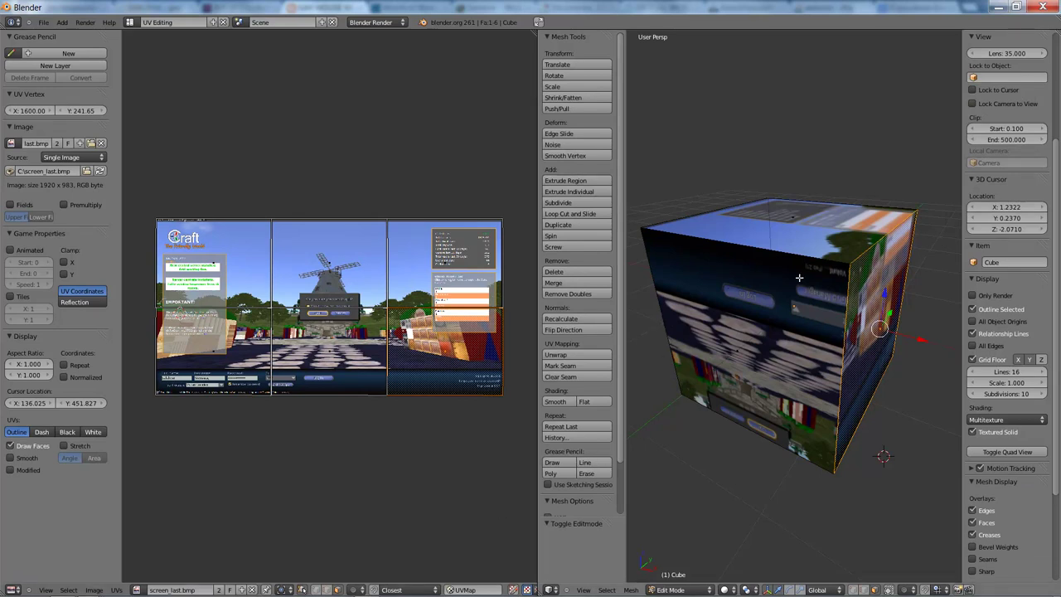
Step: Reset all the cube's face UVs to the full image, then switch to the Game Logic layout
key("a")
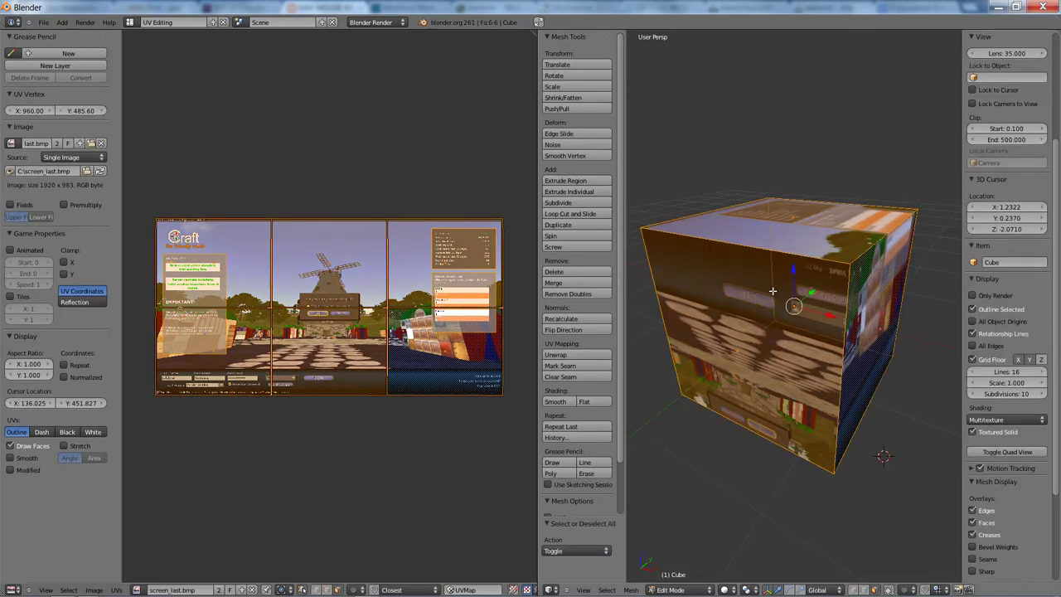
key("u")
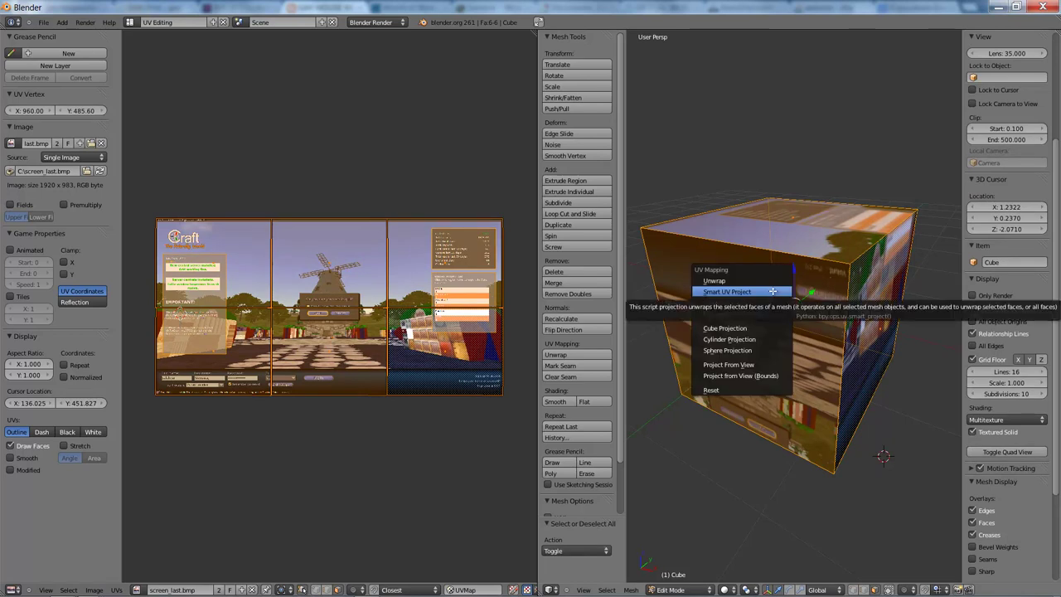
left_click(751, 389)
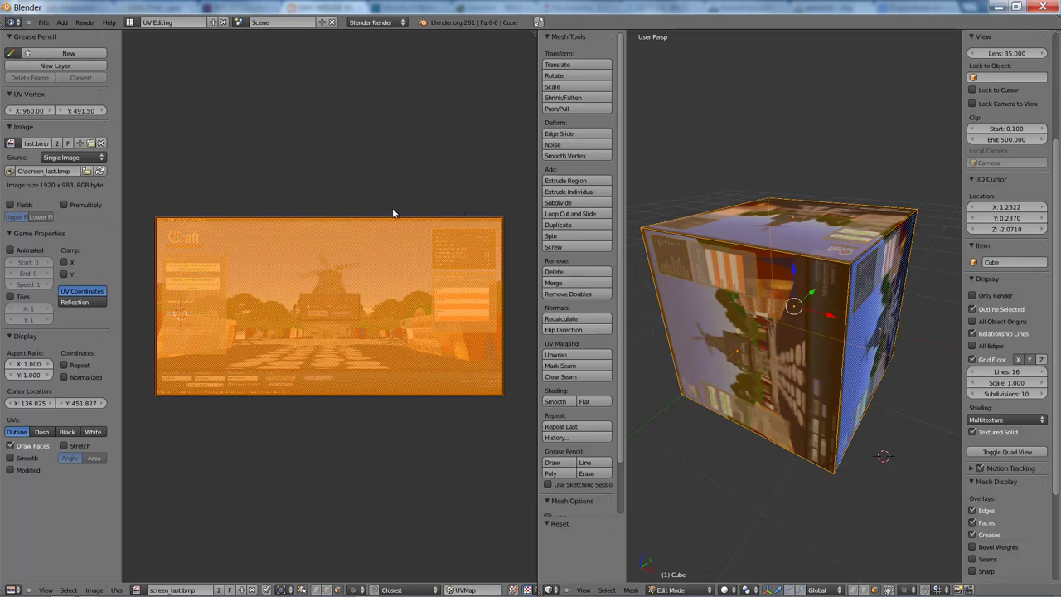
left_click(129, 22)
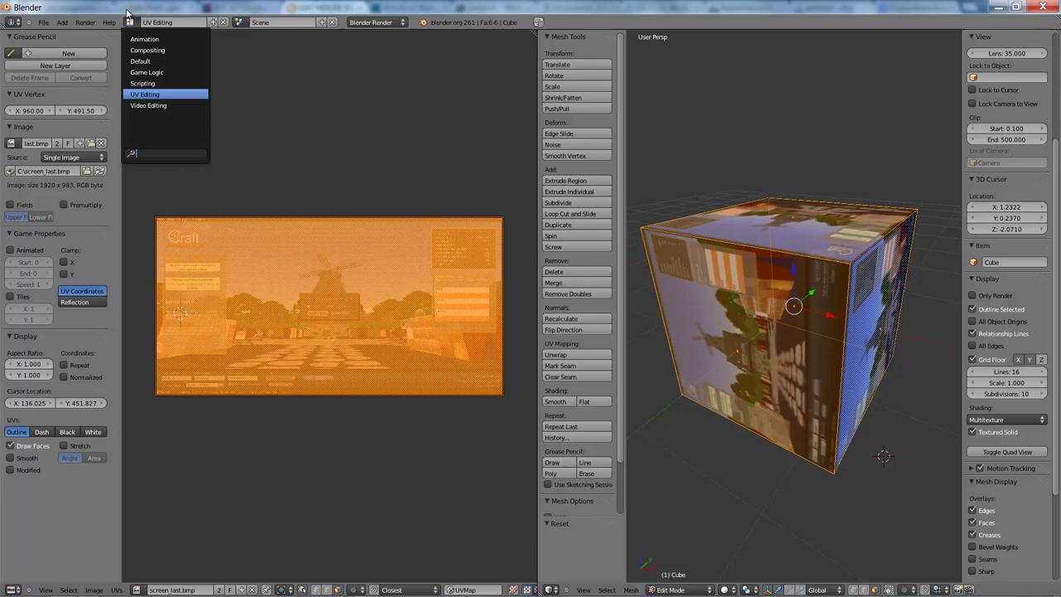
left_click(146, 72)
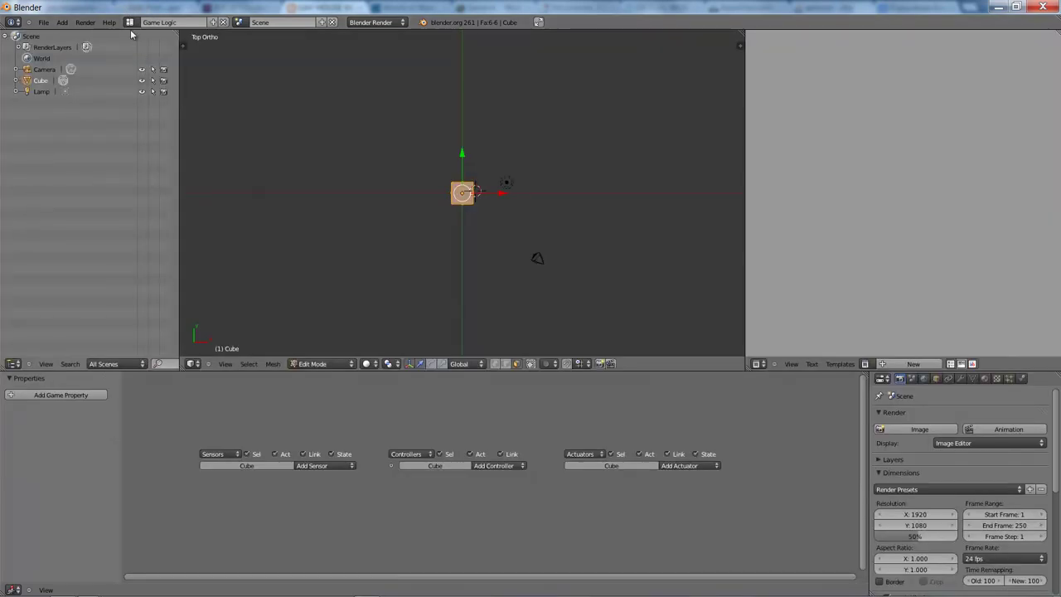
Step: Return to the Default layout, confirm the texture uses UVMap, and render the cube
left_click(129, 22)
left_click(149, 59)
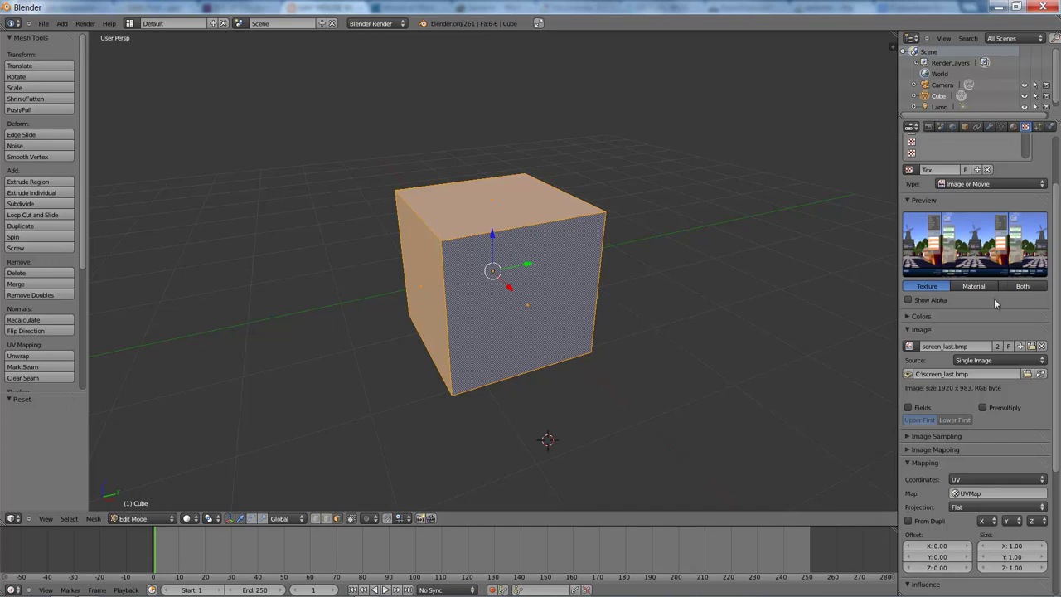
left_click(997, 493)
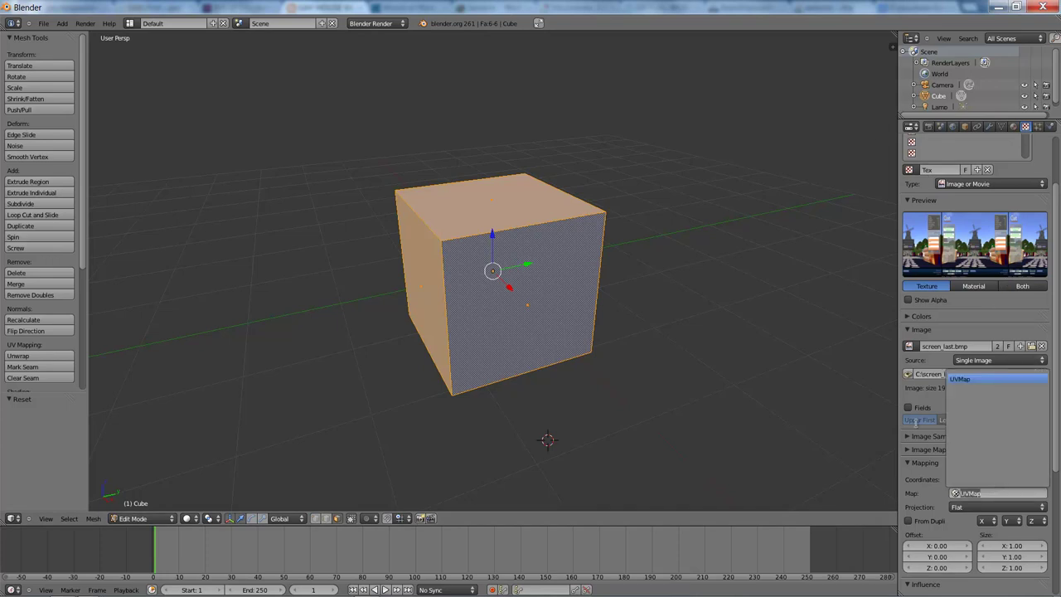
left_click(678, 358)
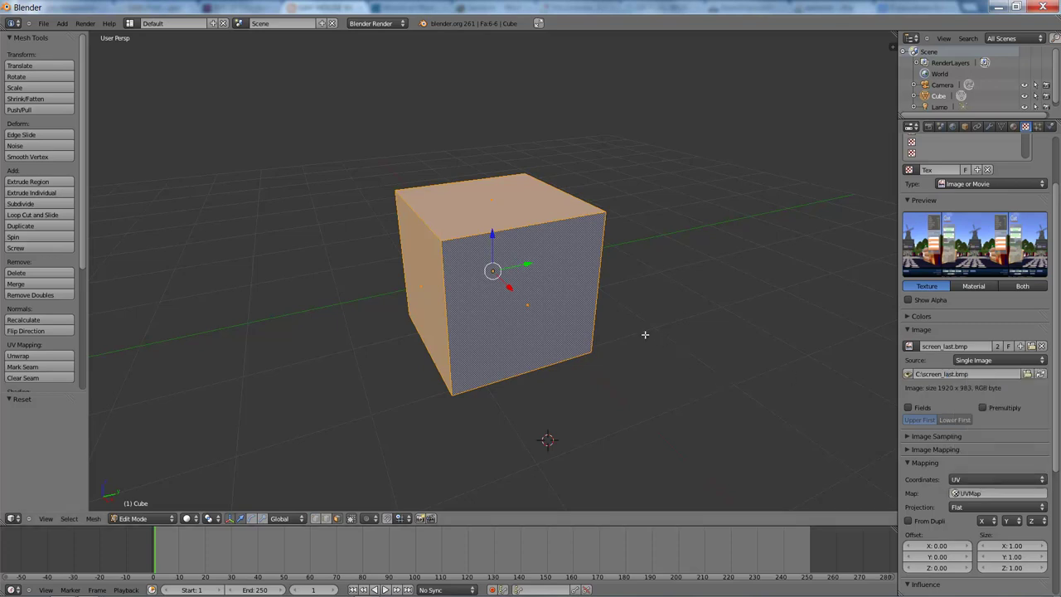
key("F12")
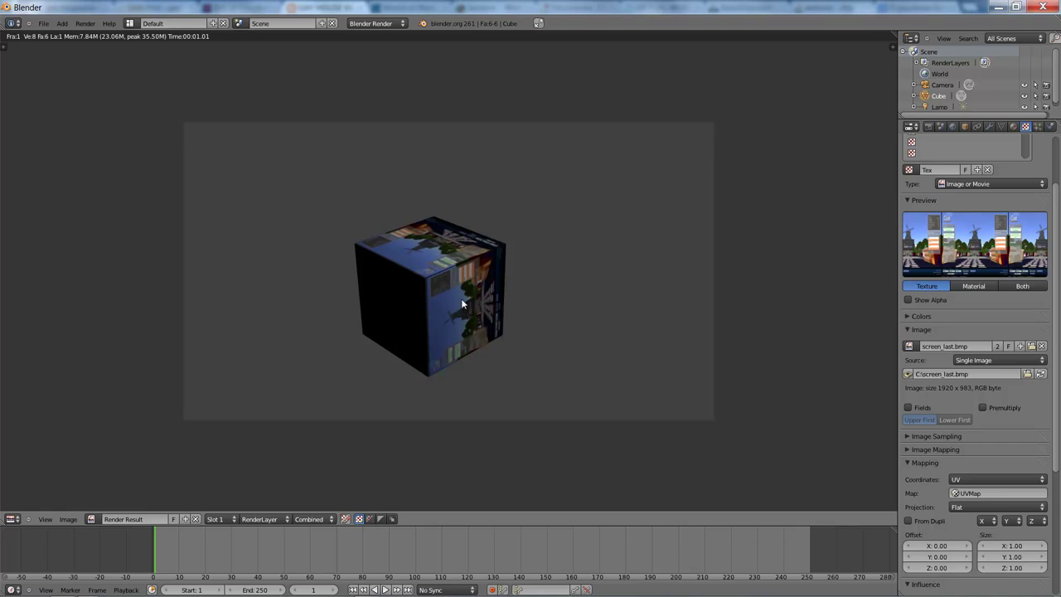
Step: Close the render result and switch the cube back to Object Mode
key("Escape")
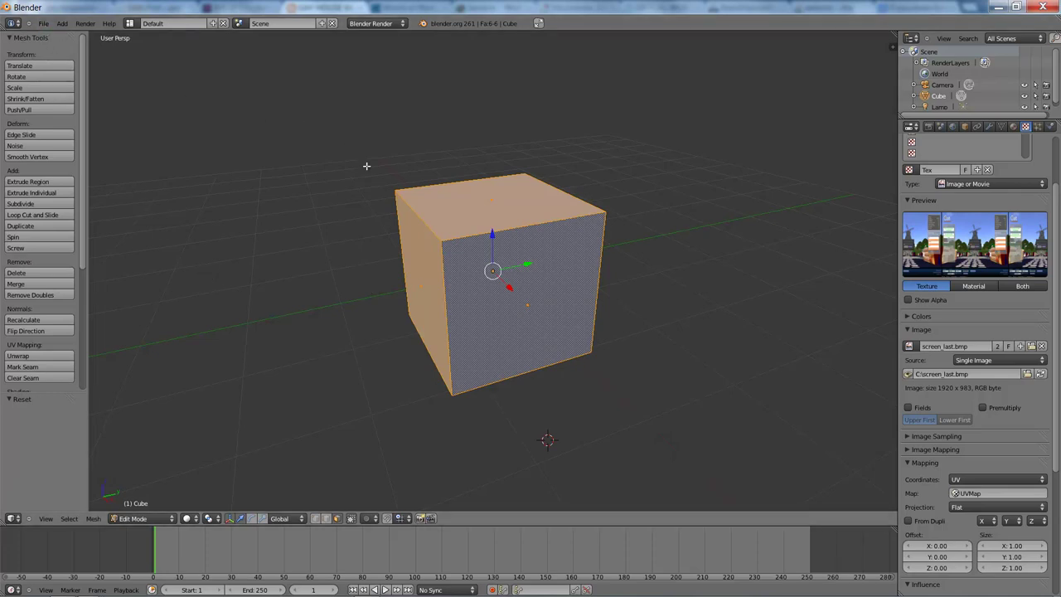
key("Tab")
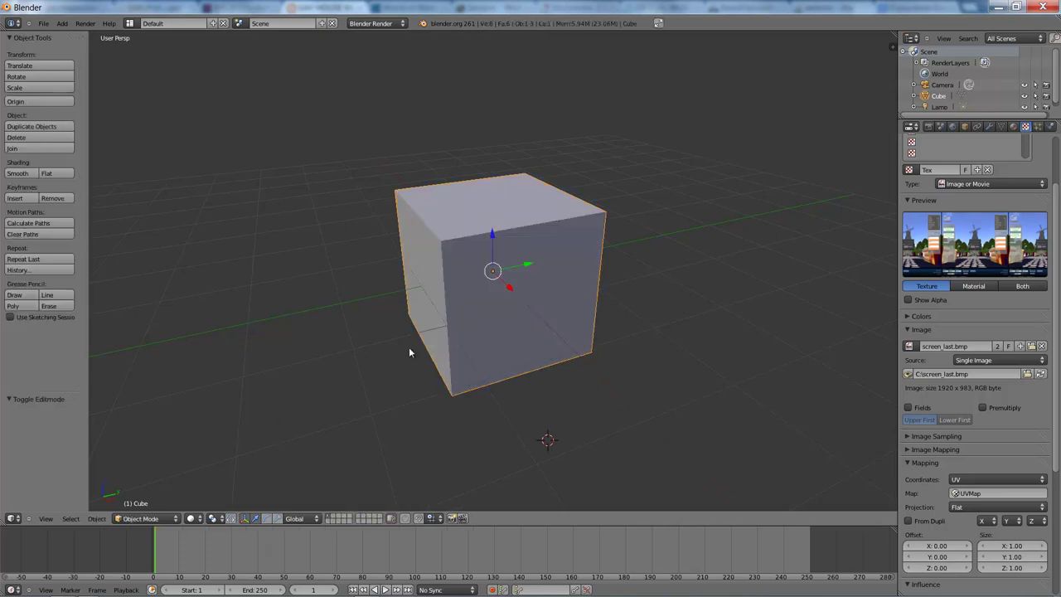
Step: Export only the selected cube as COLLADA to C:\cubovideo.dae
left_click(42, 22)
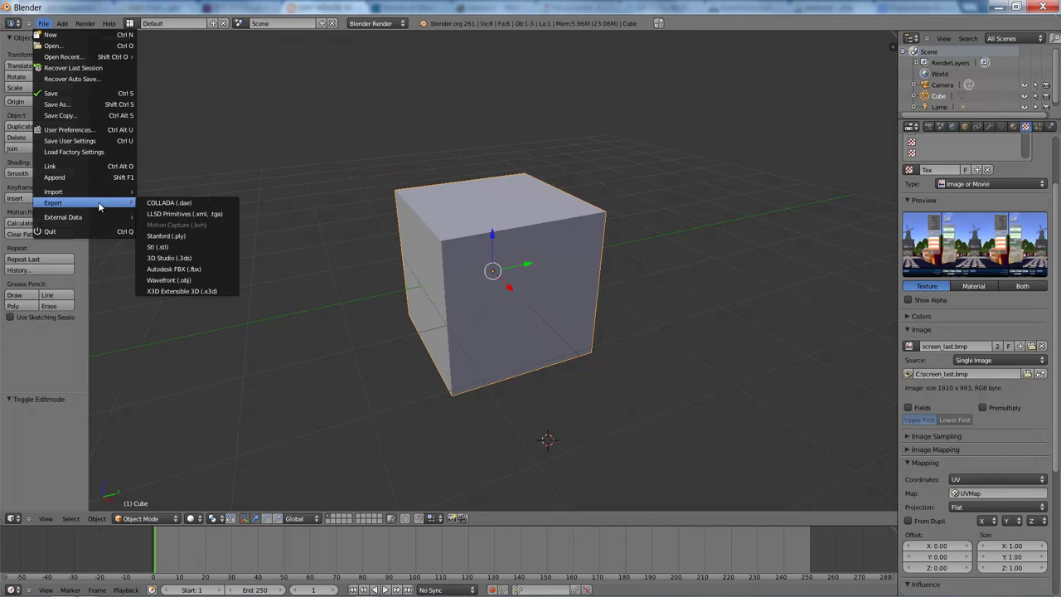
left_click(183, 206)
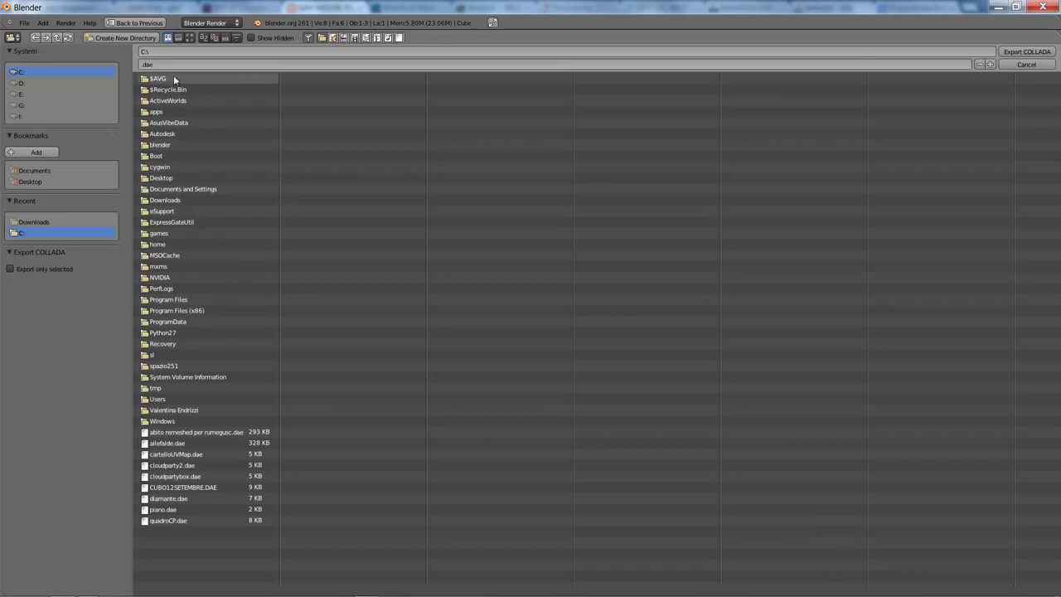
left_click(11, 269)
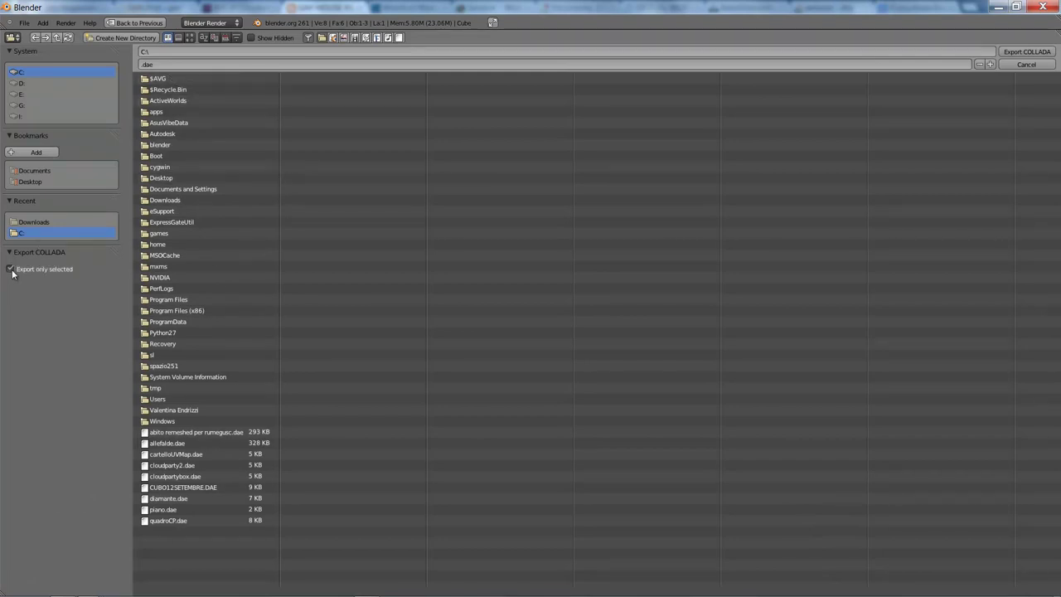
left_click(203, 63)
type("cubovideo")
key("Return")
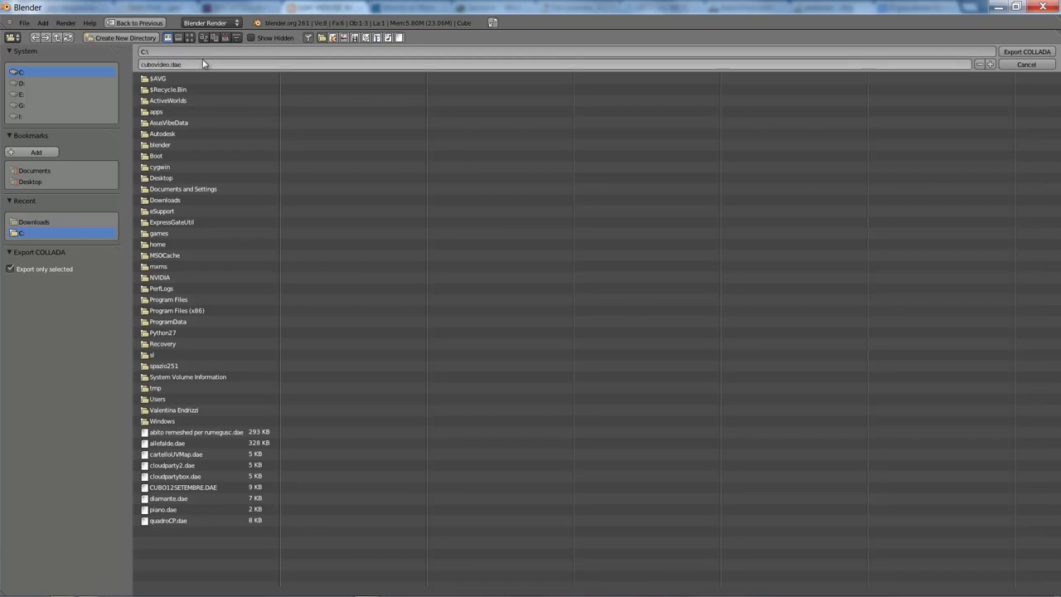
key("Return")
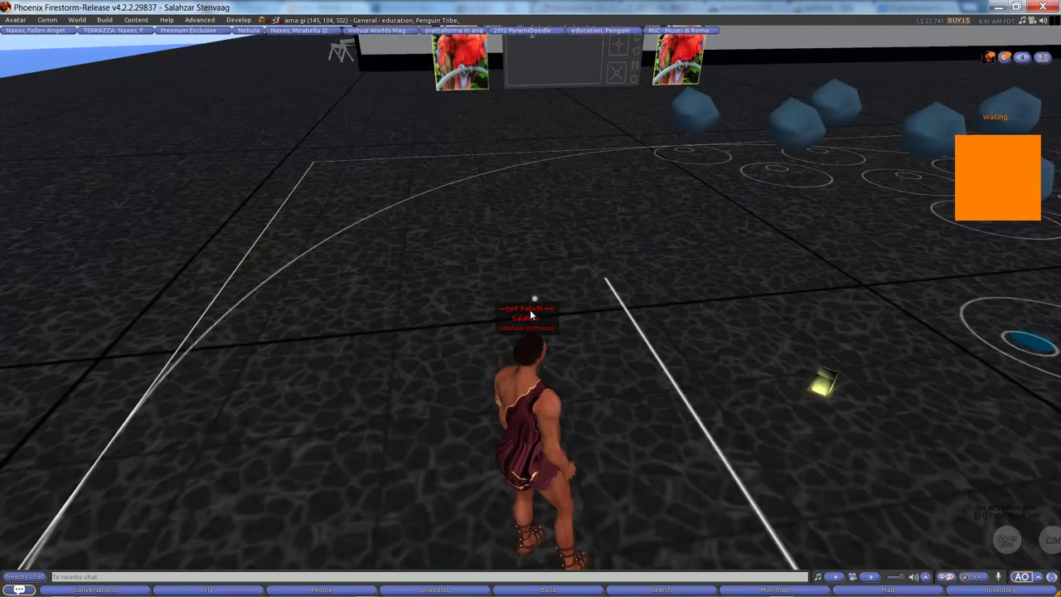
Step: Turn the avatar left and bring up the Avatar menu
key("Left")
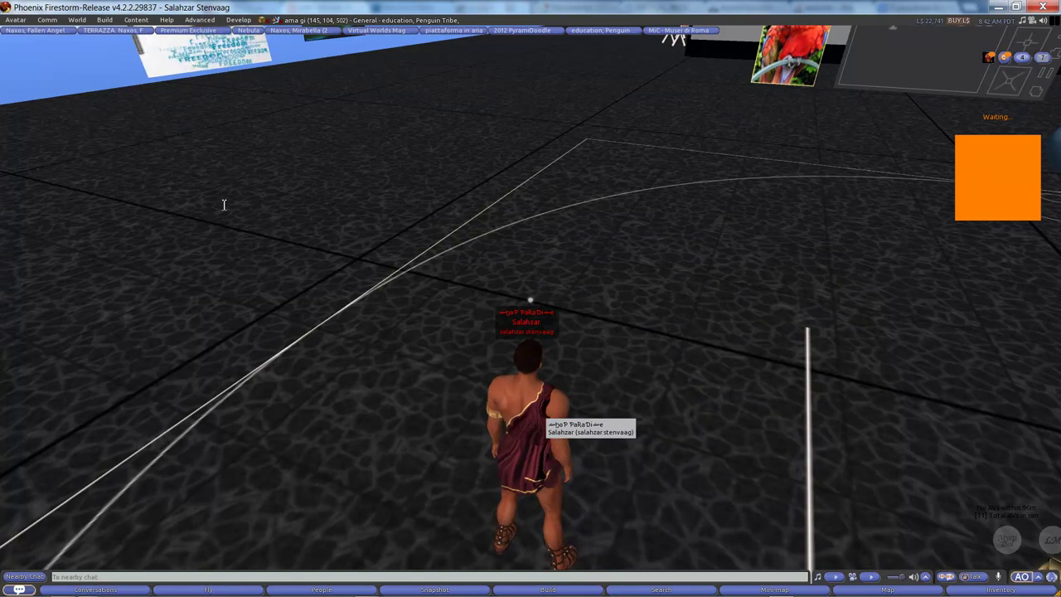
left_click(12, 20)
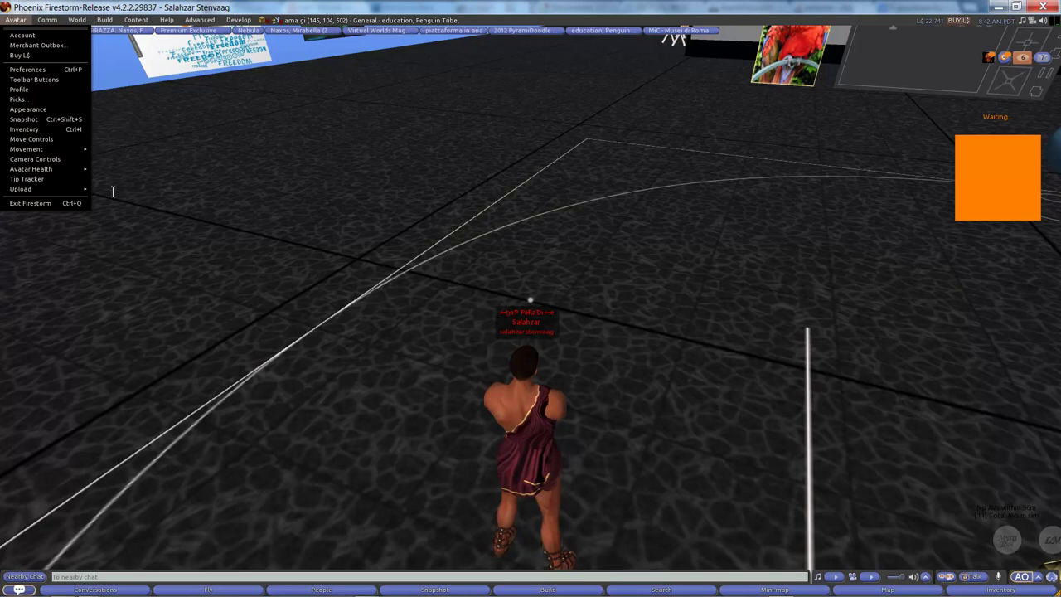
mouse_move(21, 189)
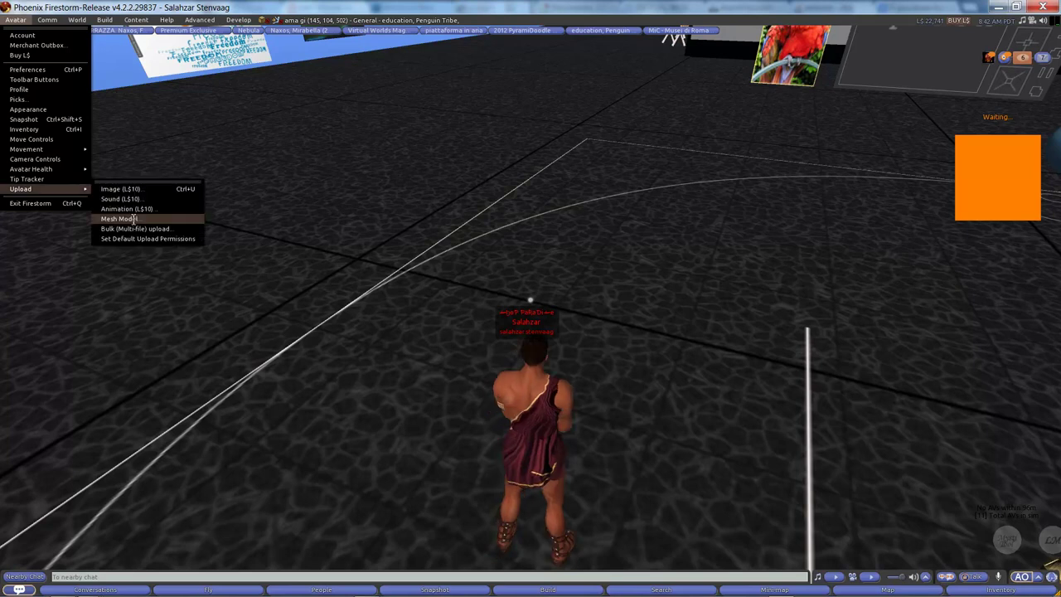
Step: Start a Mesh Model upload and load cubovideo.dae from the C:\ folder
key("Return")
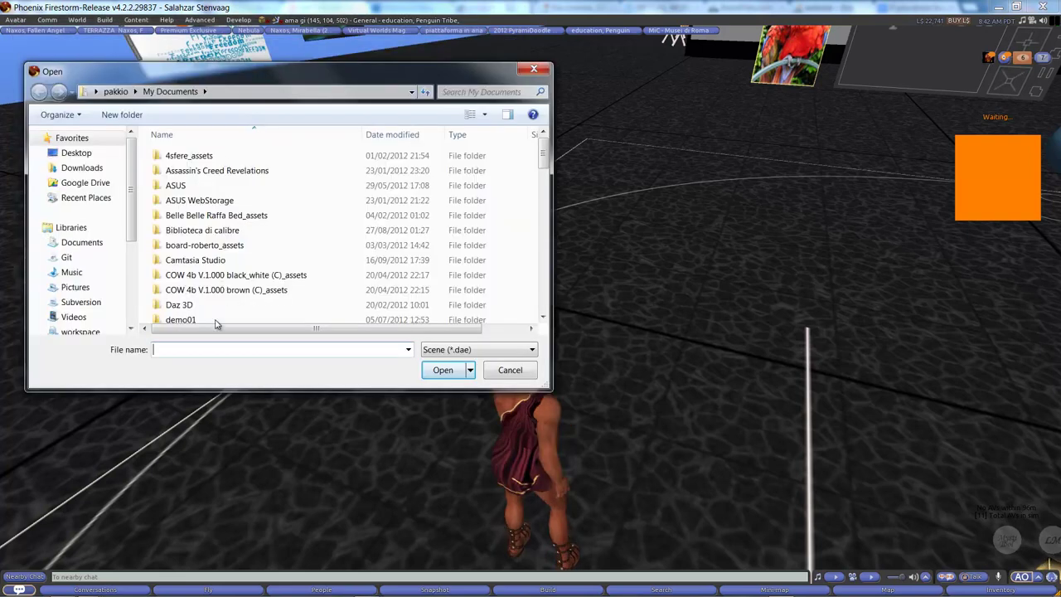
type("c")
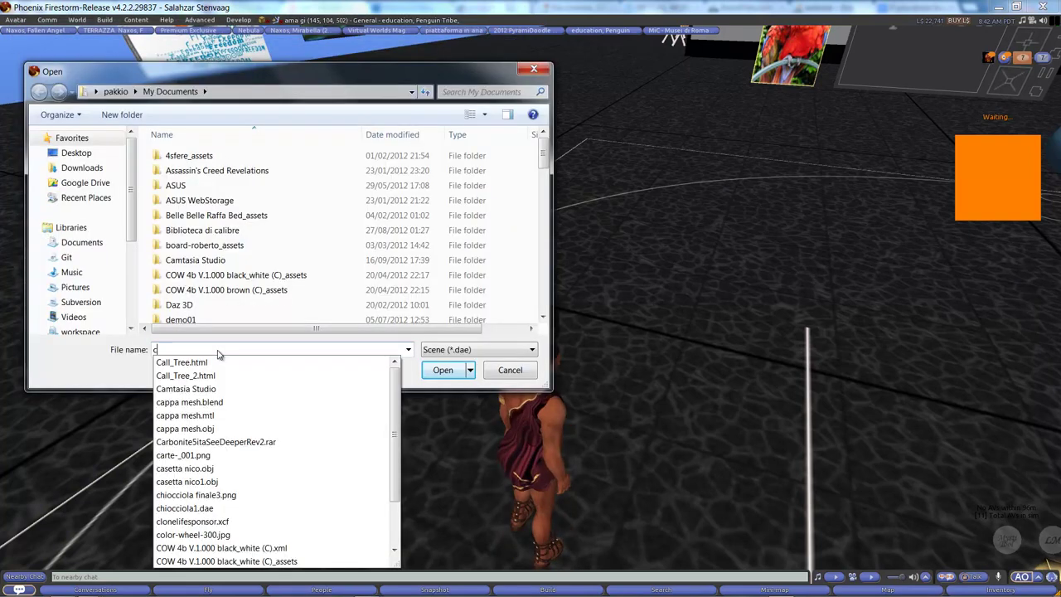
type(":\\")
key("Return")
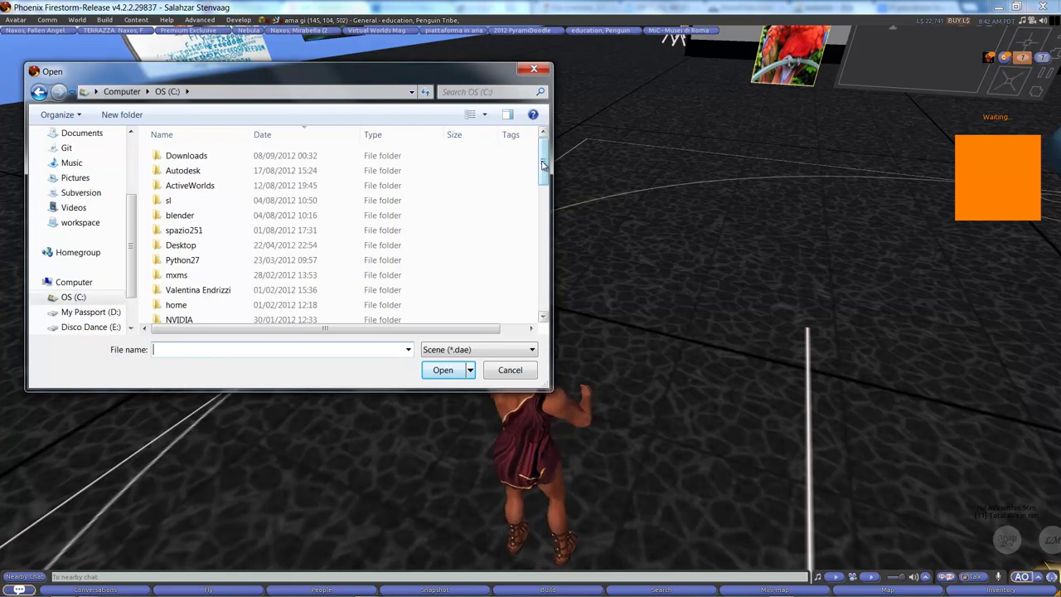
left_click_drag(543, 164, 539, 264)
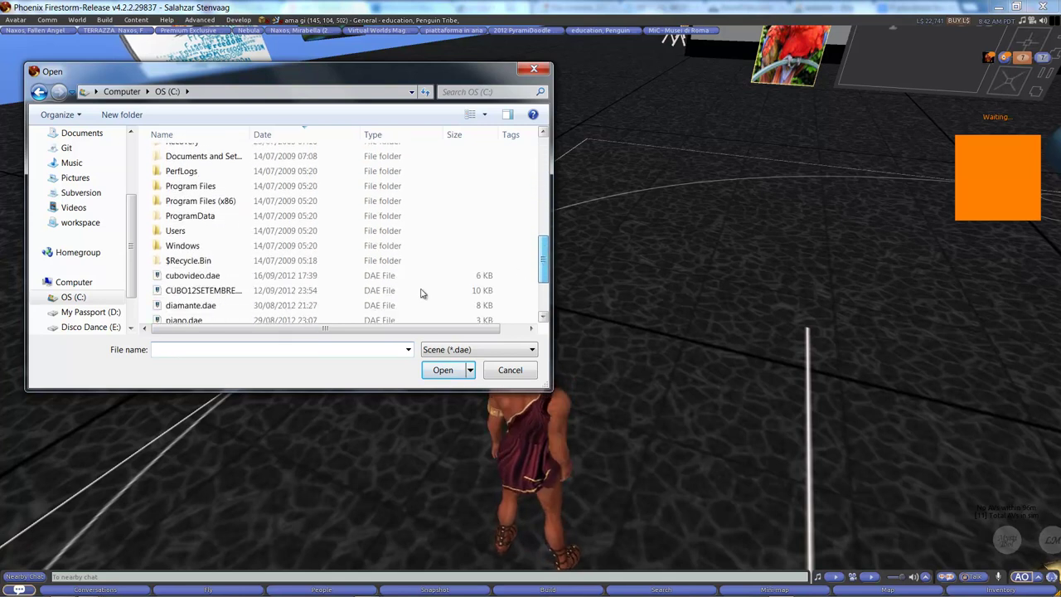
left_click(211, 278)
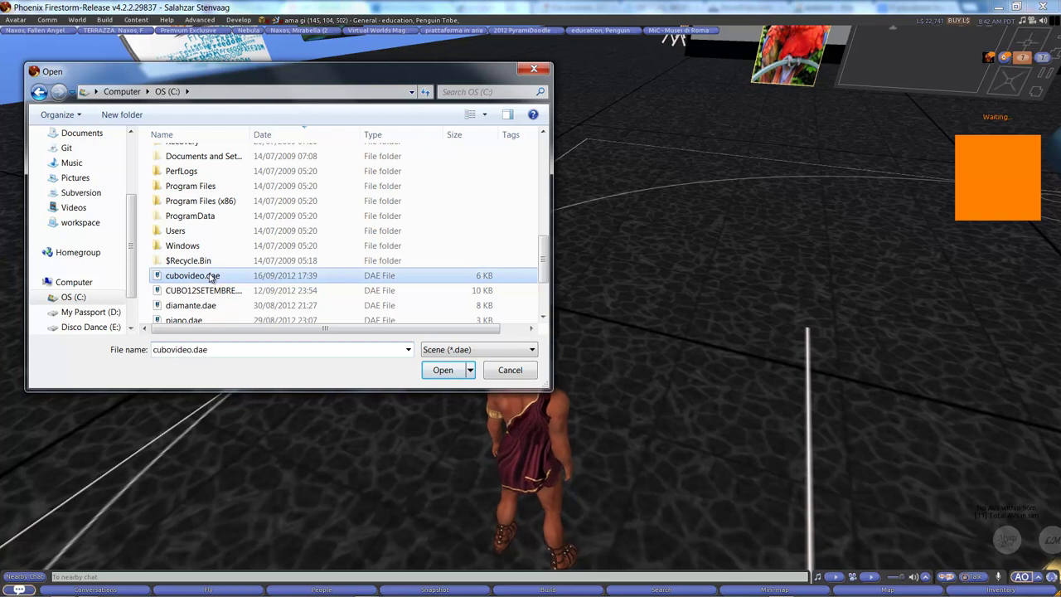
left_click(454, 371)
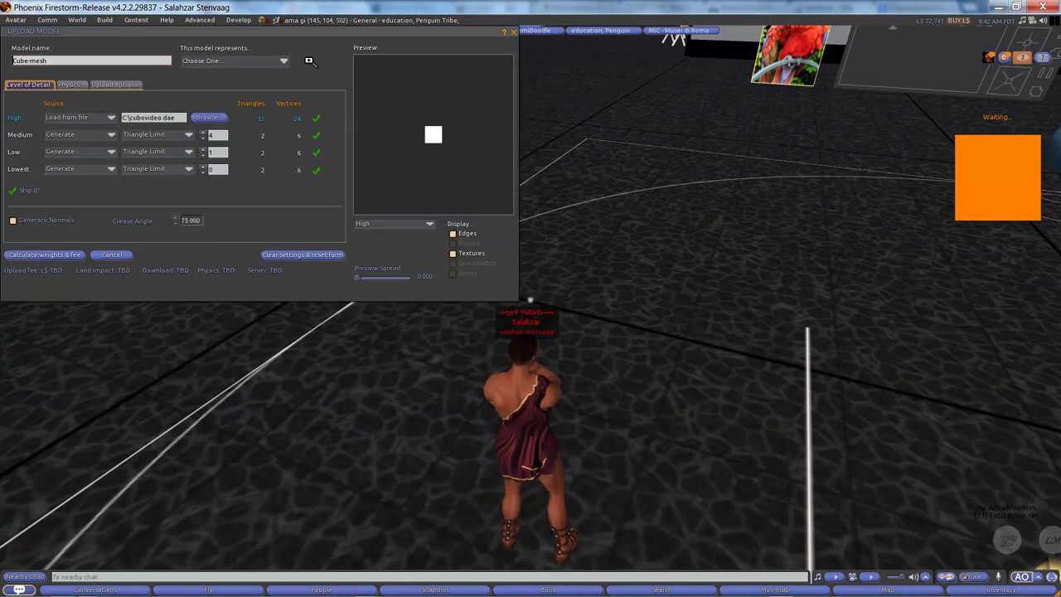
scroll(504, 202, "up", 2)
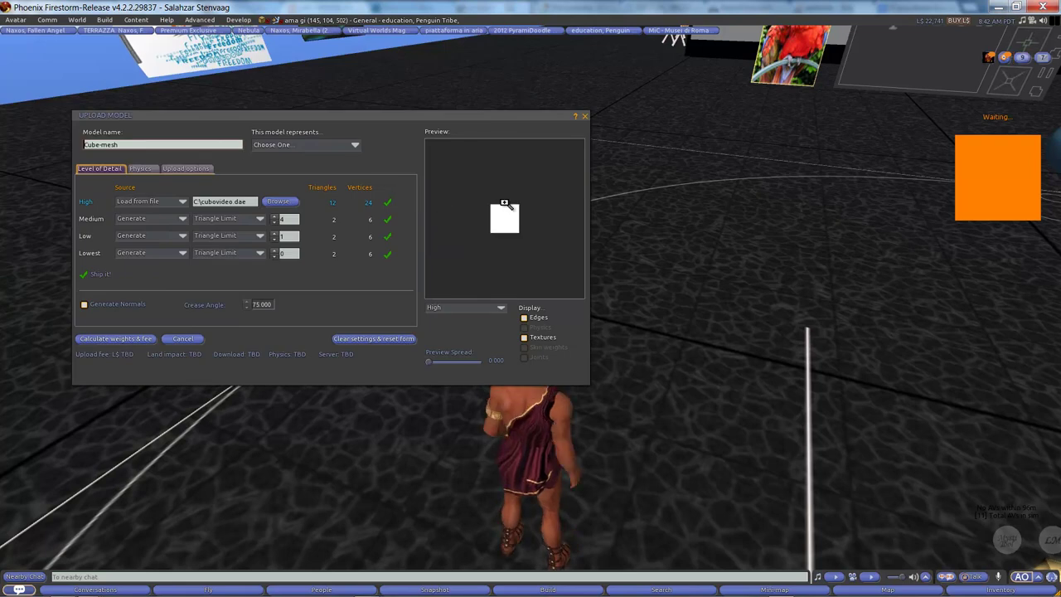
scroll(505, 205, "up", 1)
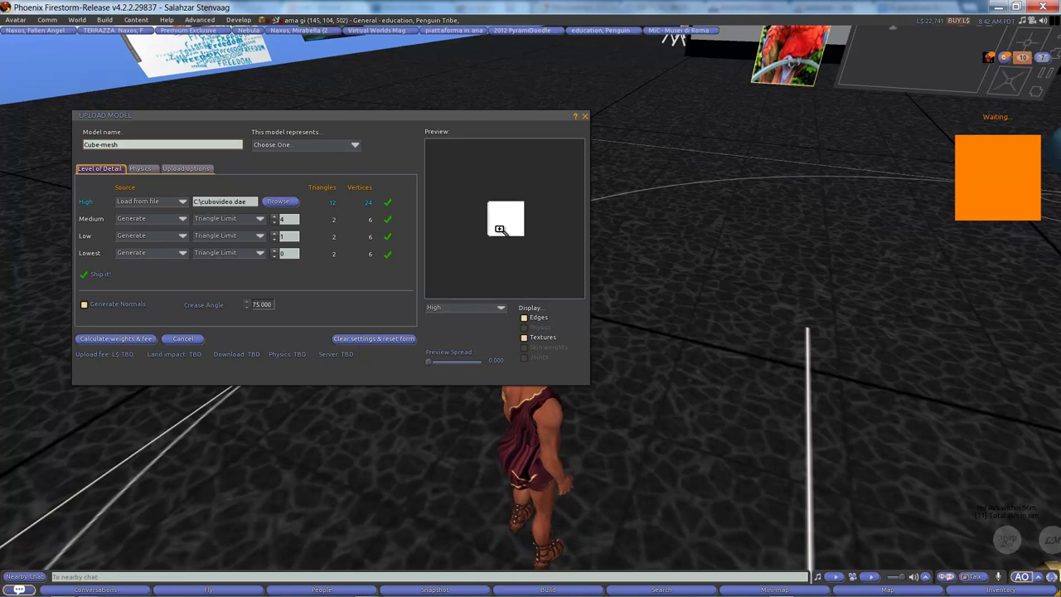
scroll(498, 226, "up", 2)
left_click_drag(498, 227, 497, 228)
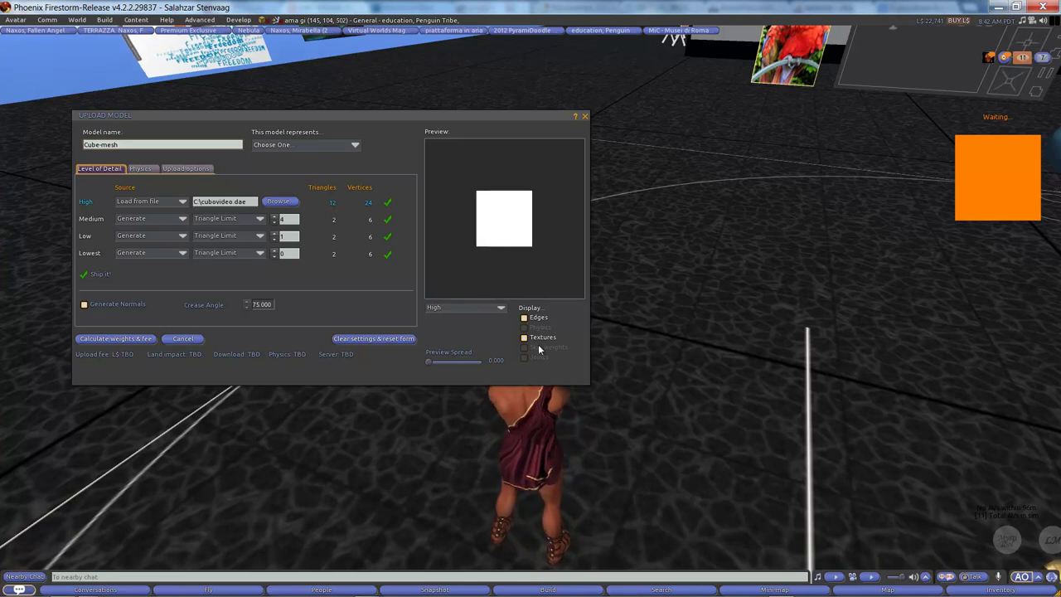
left_click(529, 338)
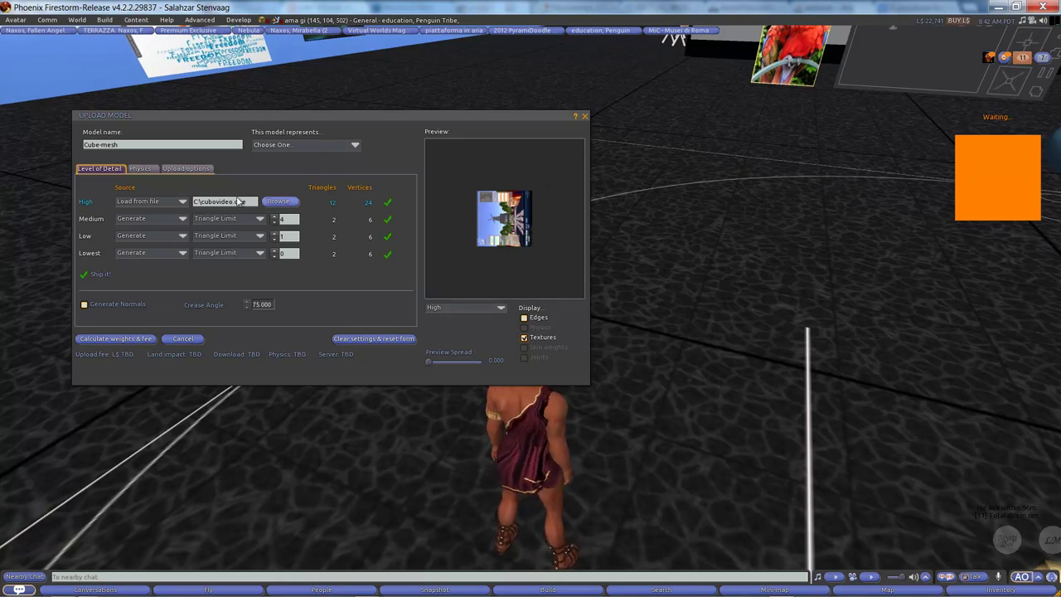
left_click(186, 168)
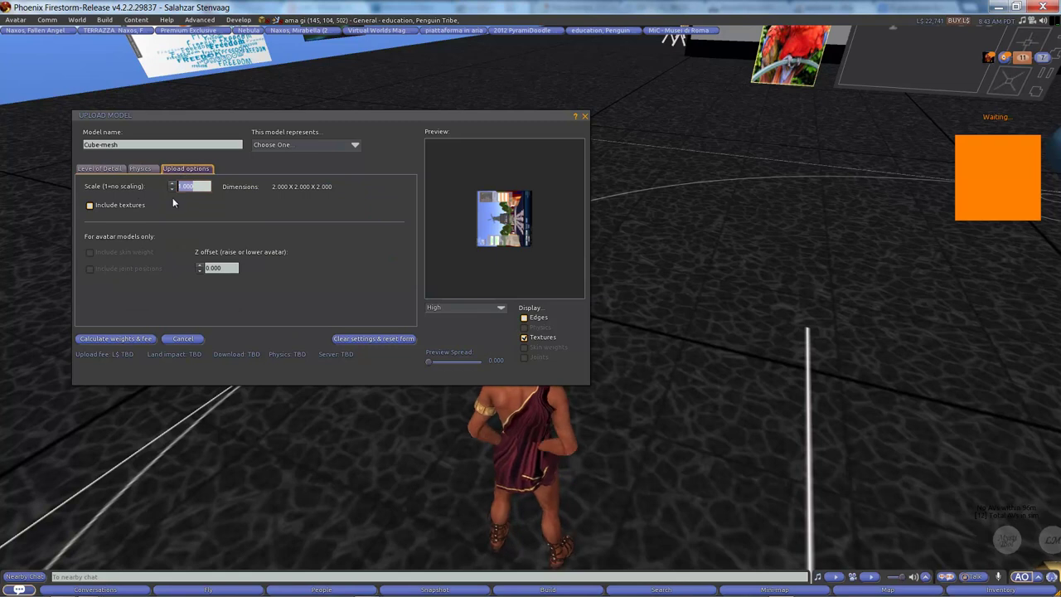
left_click(91, 206)
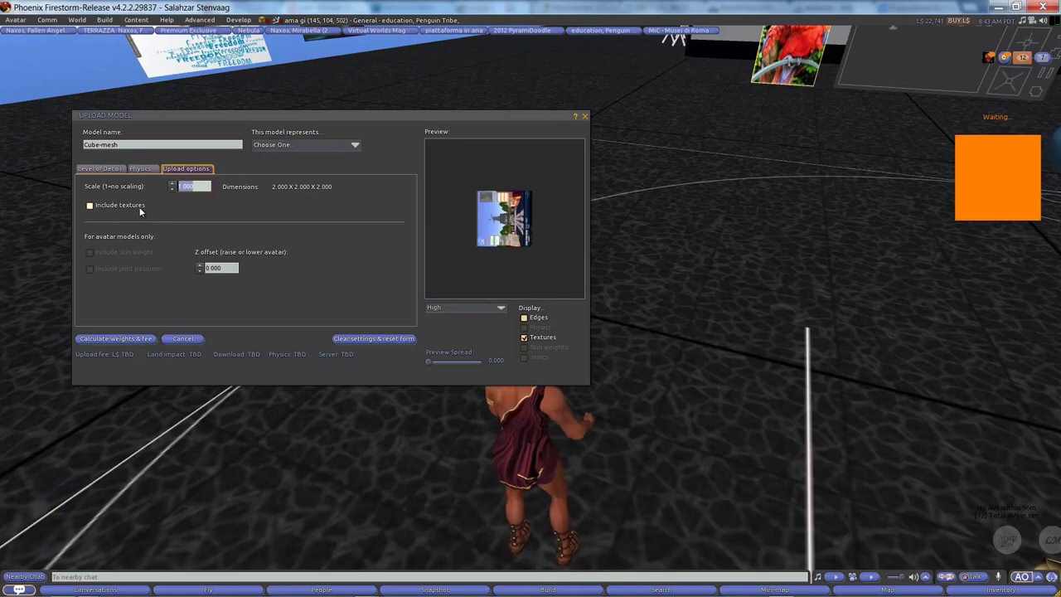
left_click(100, 168)
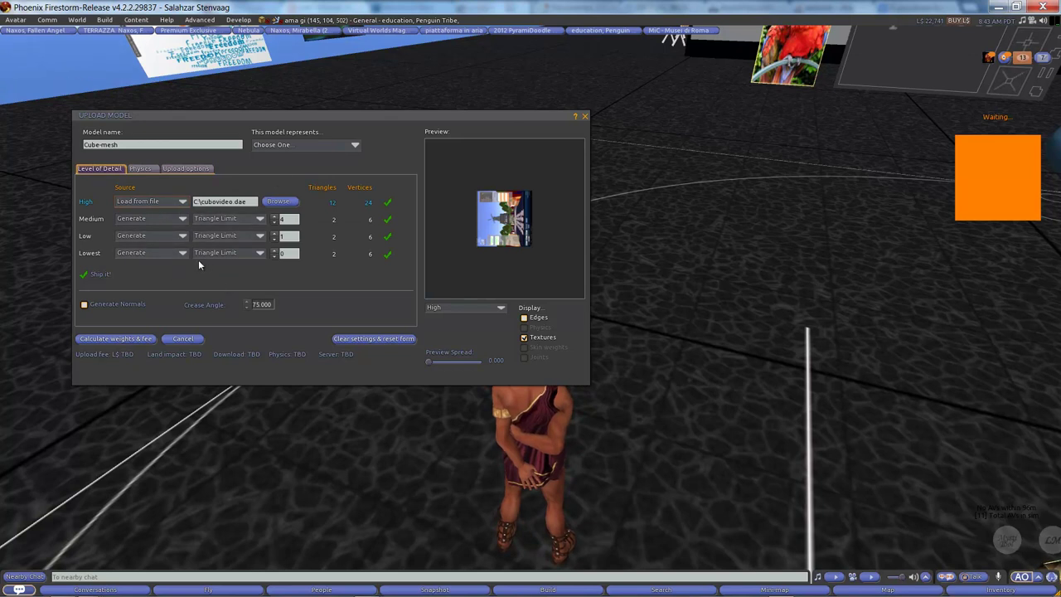
Step: Set the Medium and Low detail sources to 'Use LoD above'
left_click(92, 219)
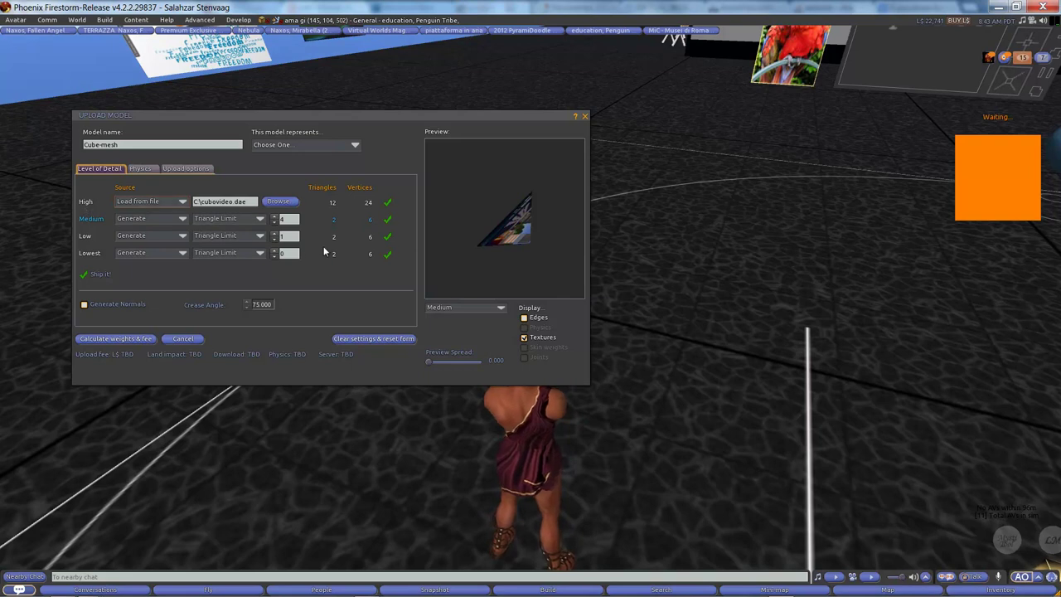
left_click(183, 218)
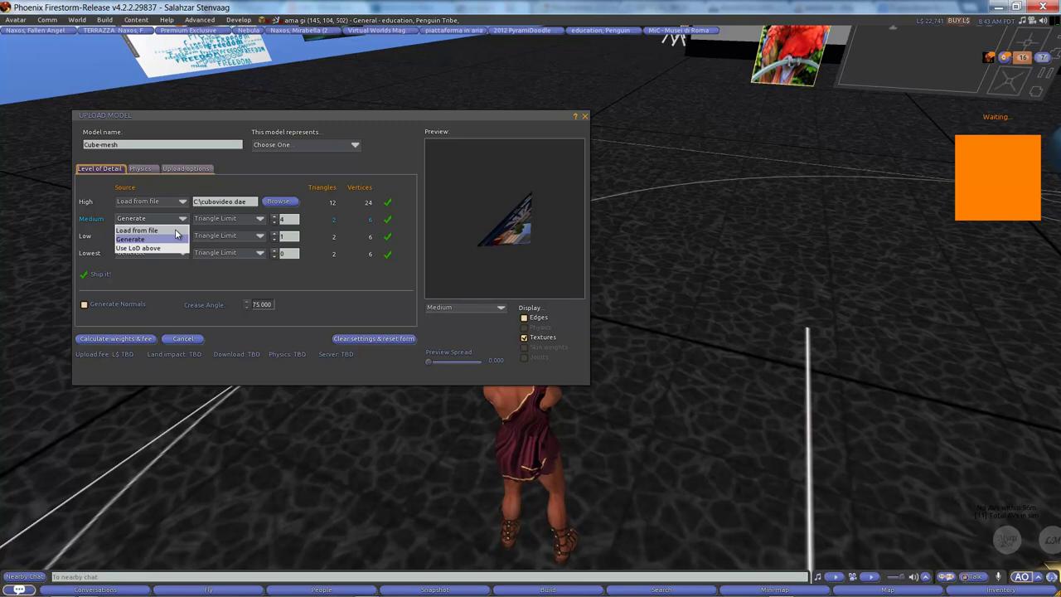
left_click(153, 248)
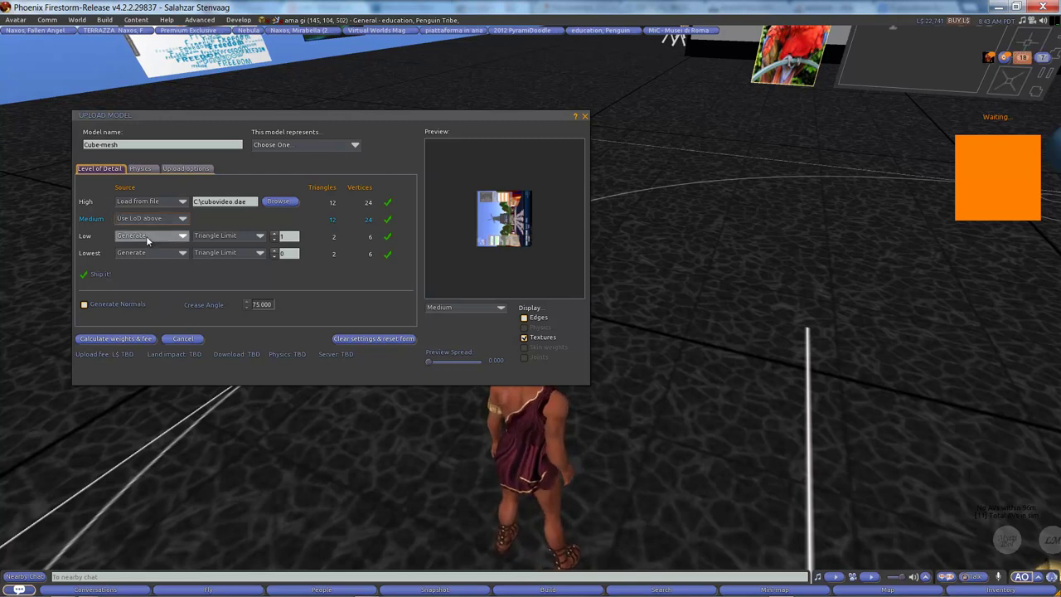
left_click(183, 237)
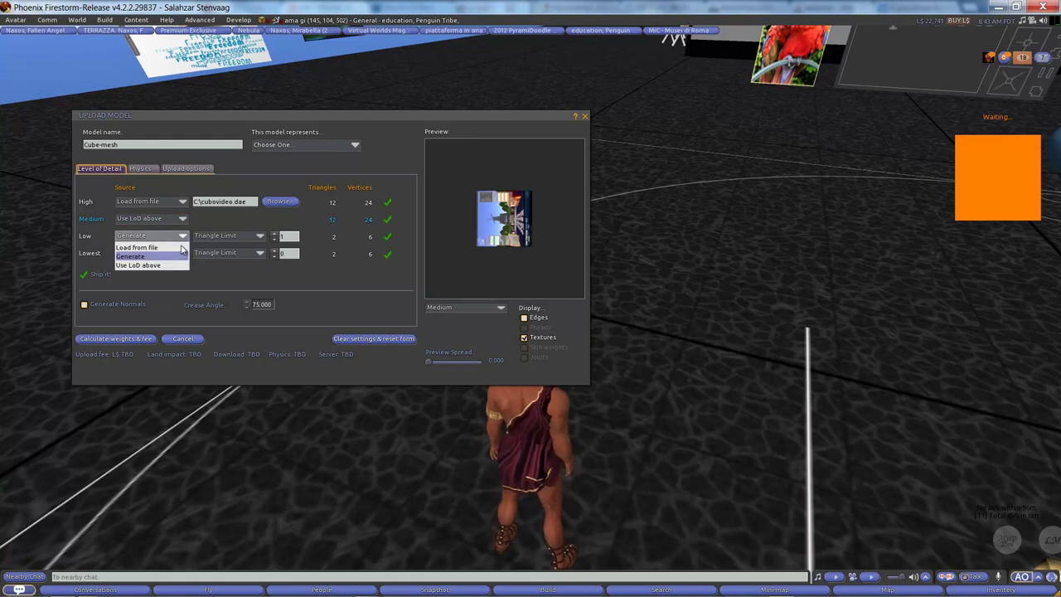
left_click(177, 266)
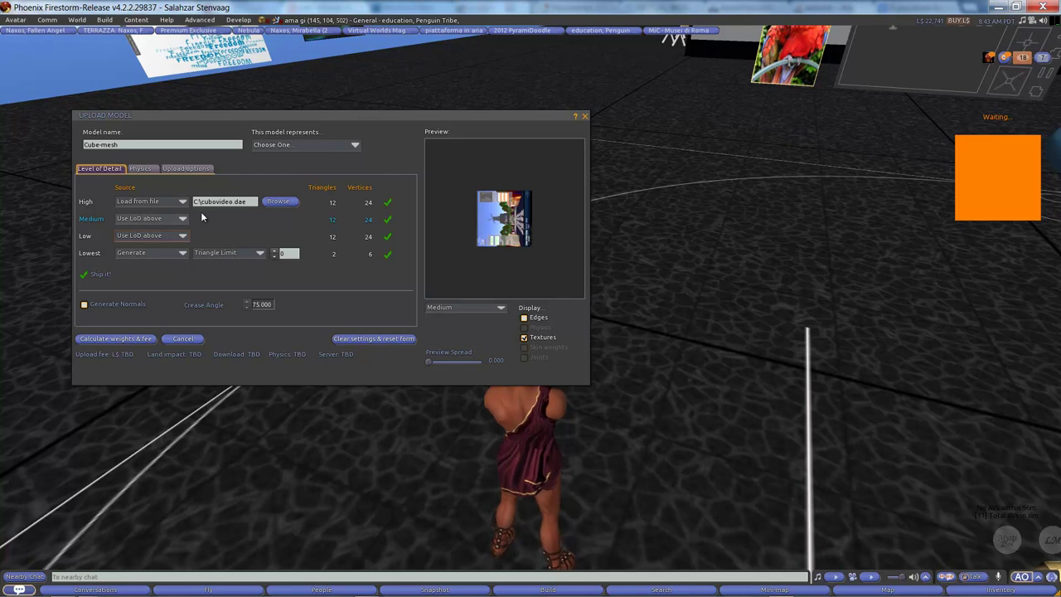
Step: Calculate the weights and fee, then upload the cube mesh for L$11
left_click(125, 340)
left_click(122, 338)
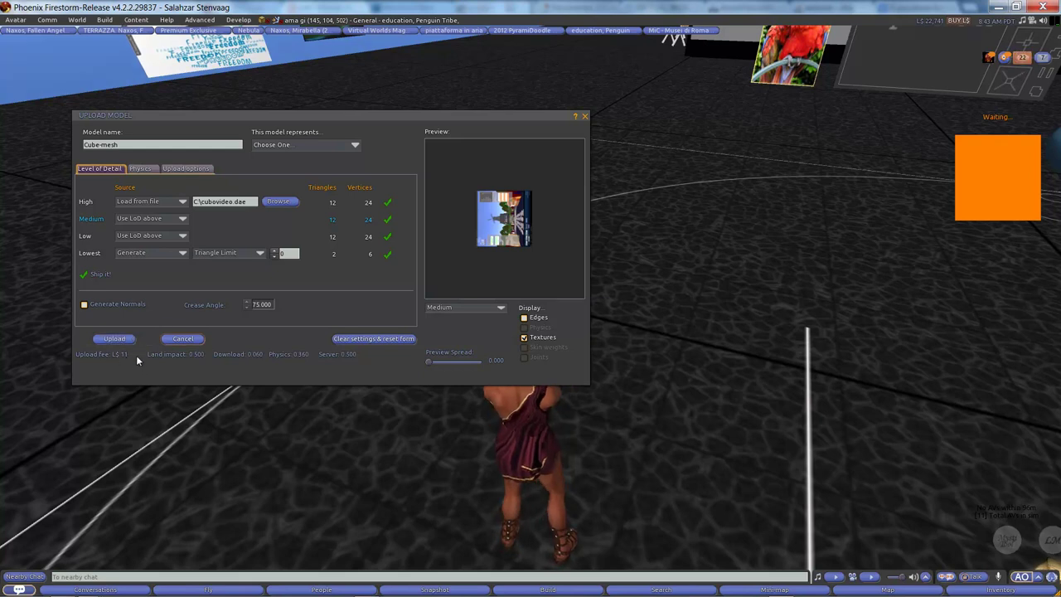
left_click(120, 340)
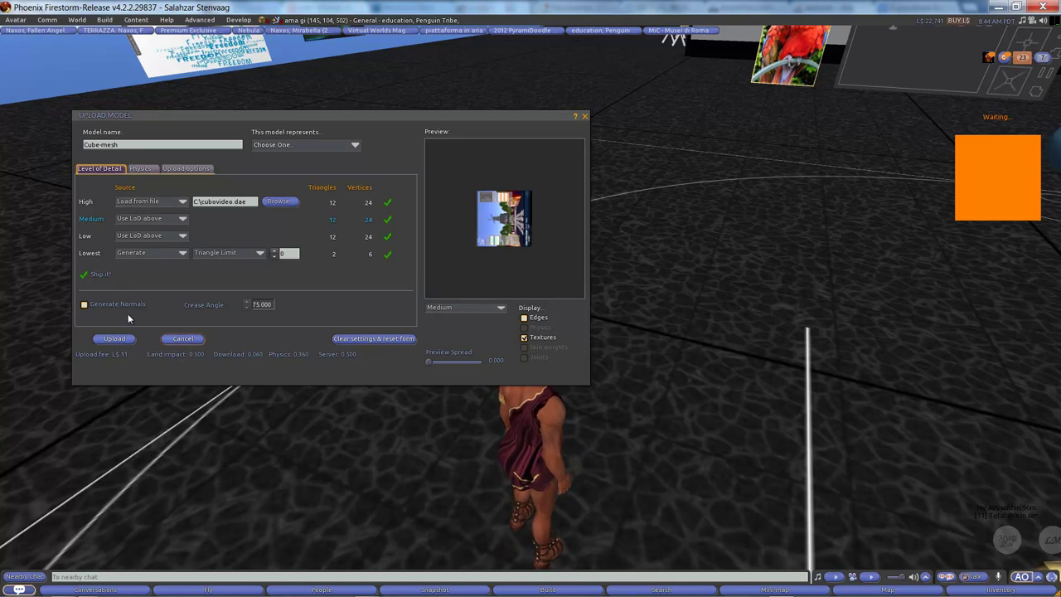
left_click(124, 340)
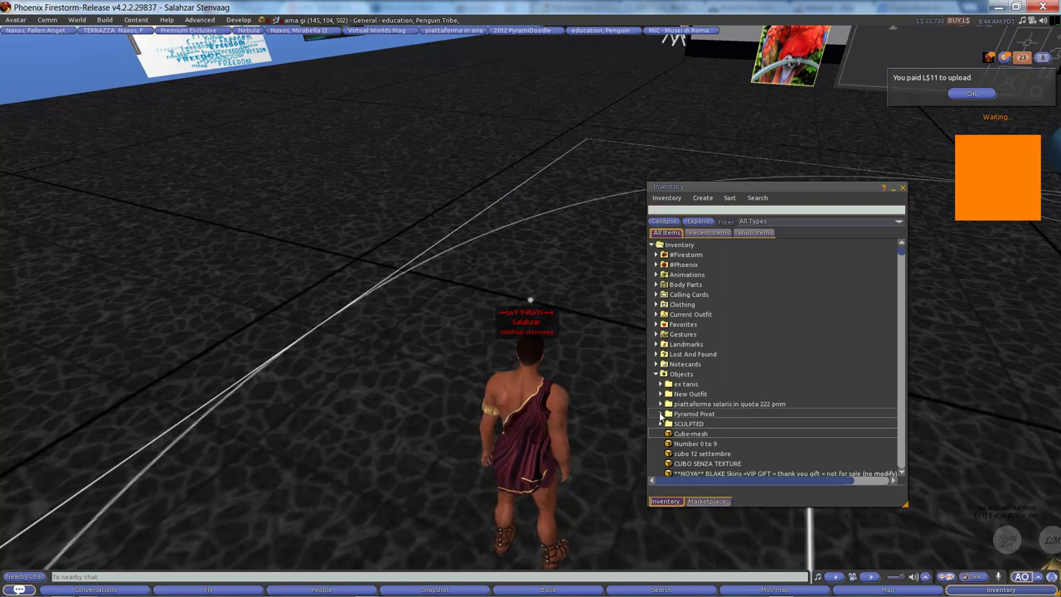
Step: Rename the Cube-mesh inventory item to 'cubo corso texturizzazione'
left_click(684, 435)
left_click(684, 433)
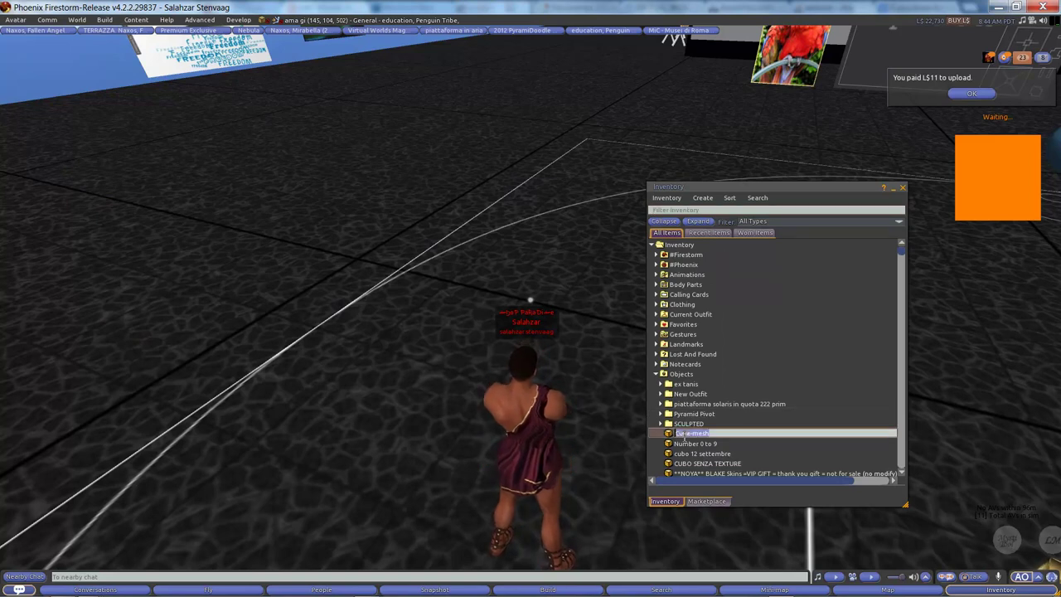
type("cubo cor")
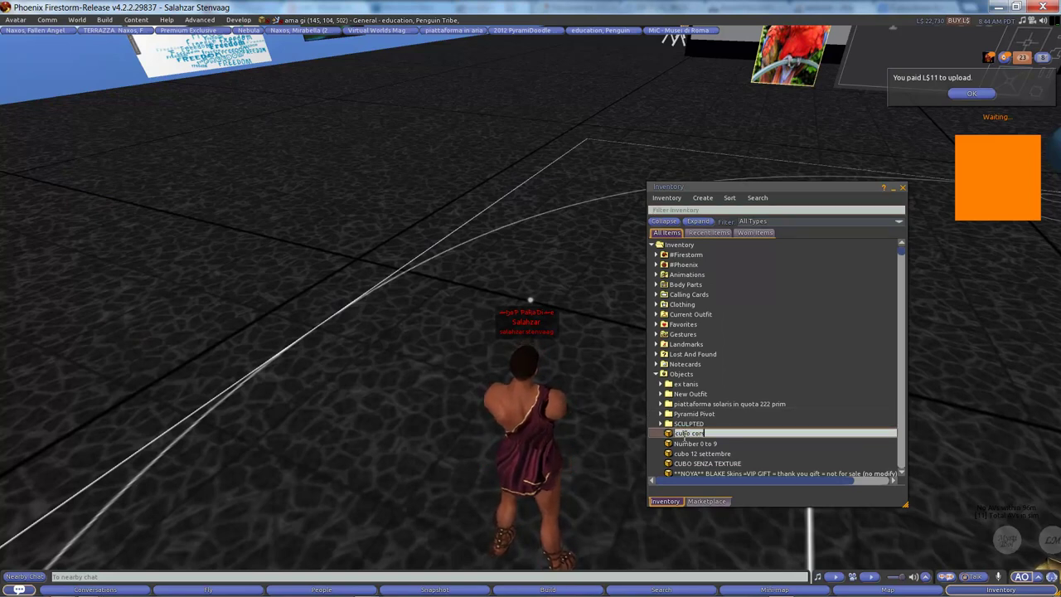
type("so texturizzazione")
key("Return")
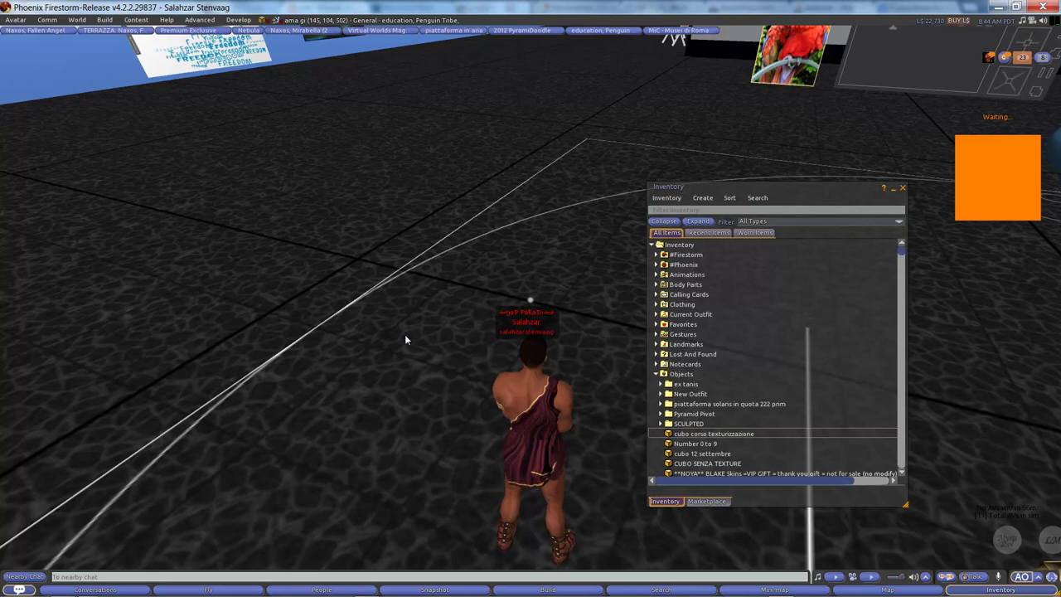
Step: Rez the mesh in front of the avatar as a white cube and view it
left_click_drag(404, 334, 405, 332)
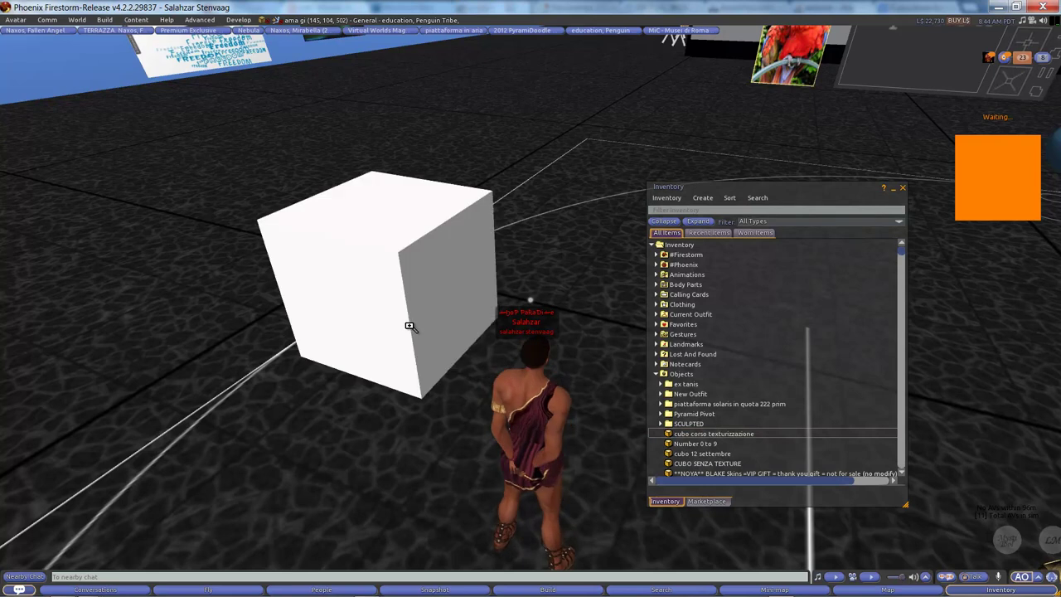
left_click(408, 327, "alt")
left_click_drag(533, 313, 547, 348, "alt")
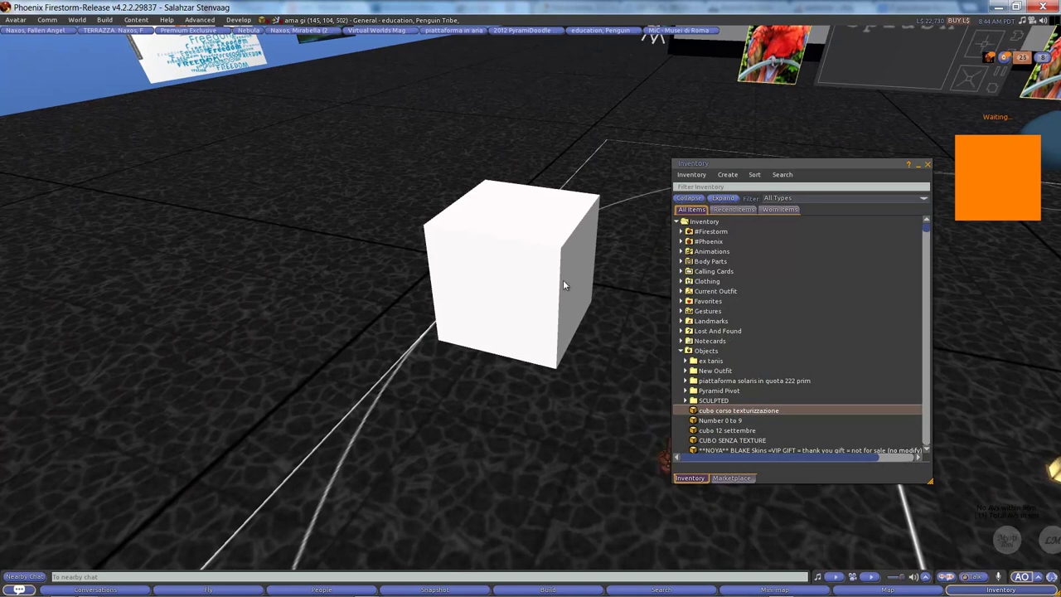
left_click_drag(777, 158, 869, 147)
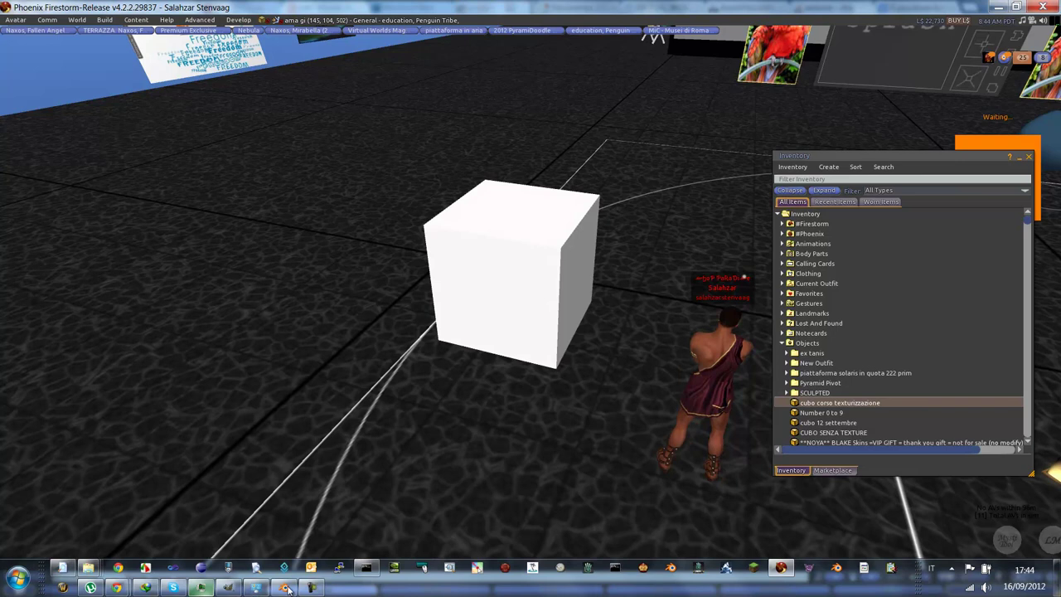
mouse_move(284, 567)
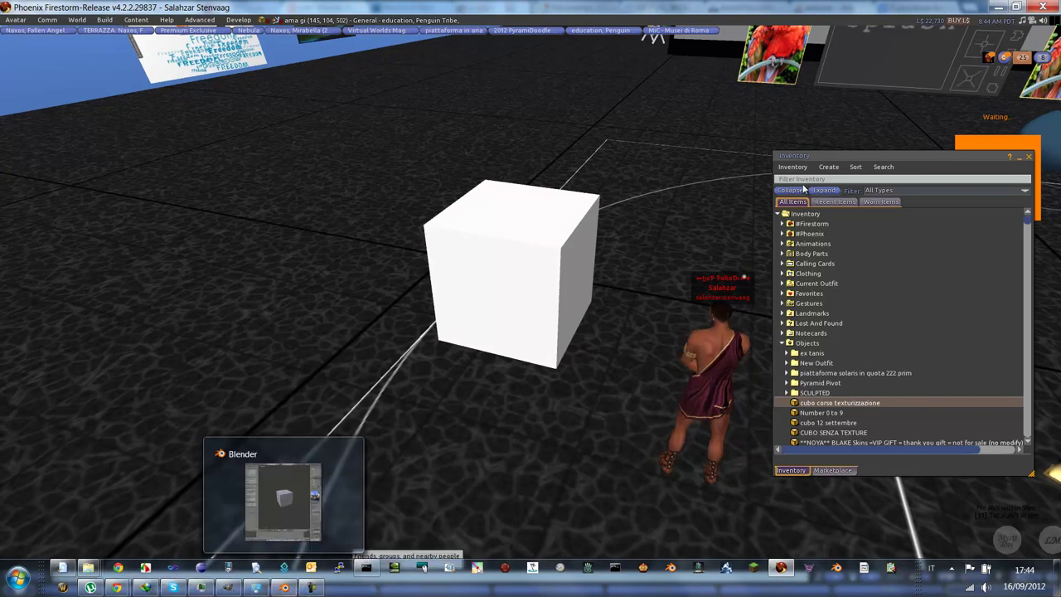
Step: Filter the inventory by 'texture' and preview, then close, the textures1024 image
left_click(800, 180)
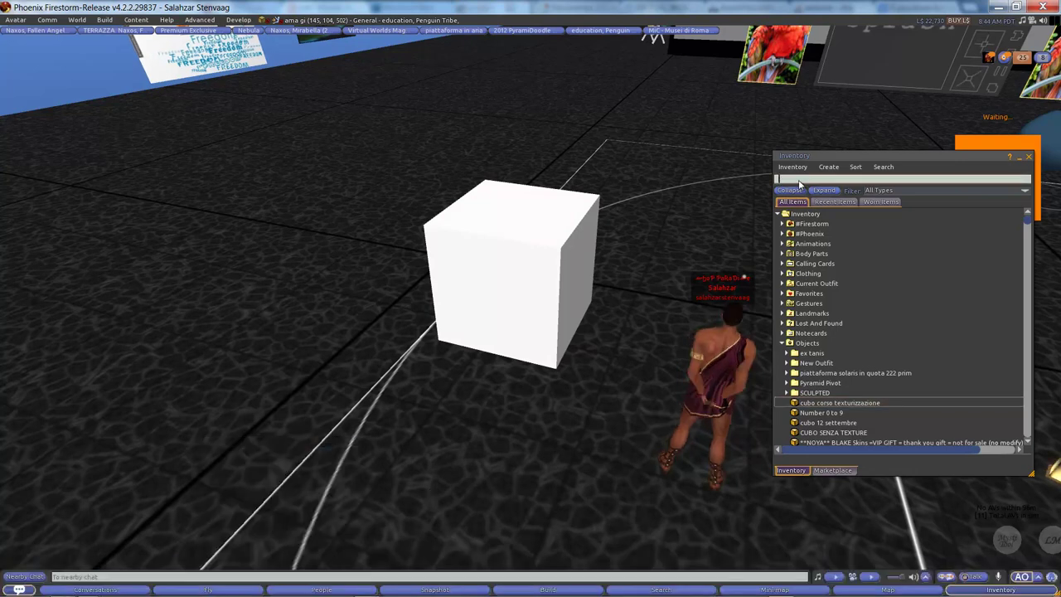
type("texture")
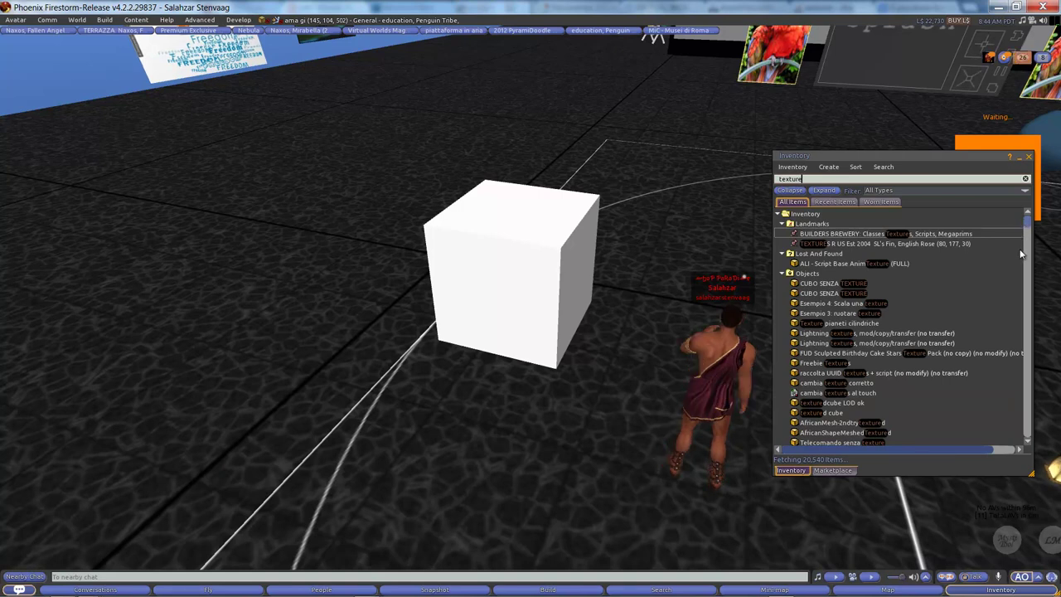
left_click(1026, 280)
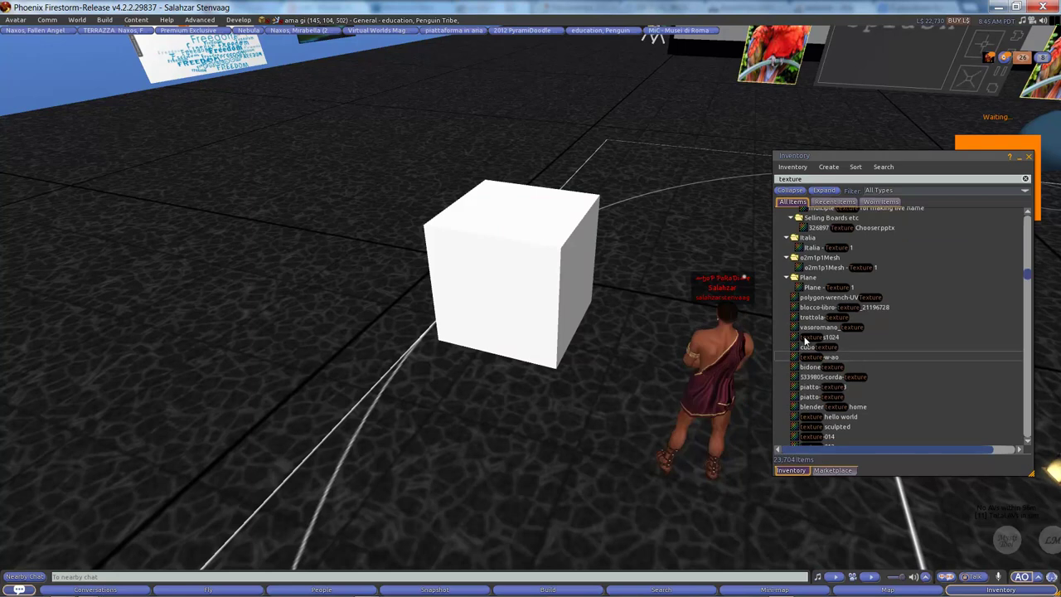
double_click(804, 340)
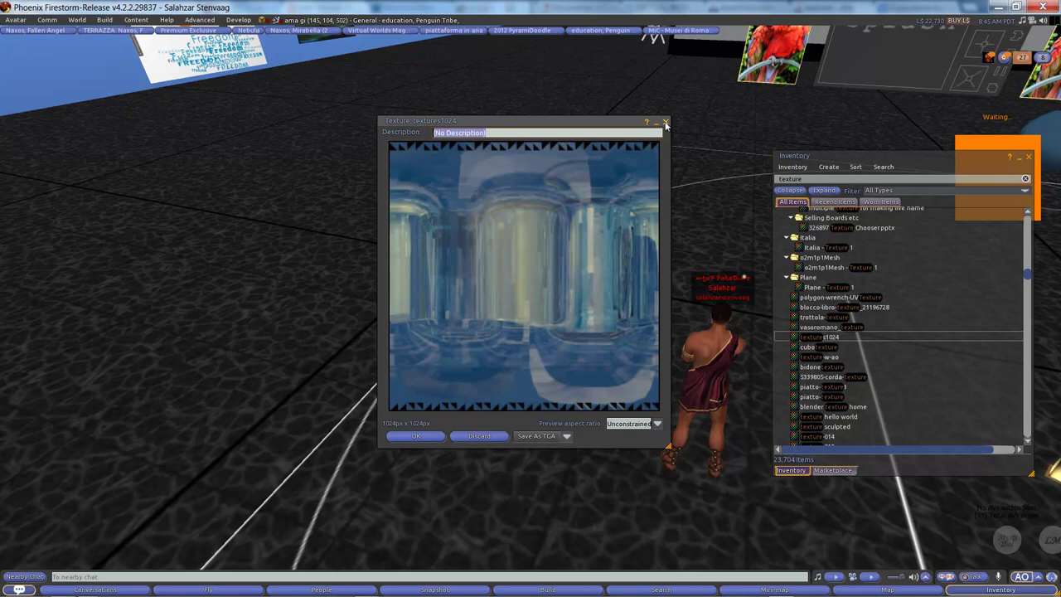
left_click(665, 124)
Step: Open the SLMentors-Script Textures copy preview and move it beside the cube
scroll(839, 396, "down", 1)
scroll(839, 395, "down", 2)
scroll(837, 391, "down", 2)
scroll(834, 387, "down", 3)
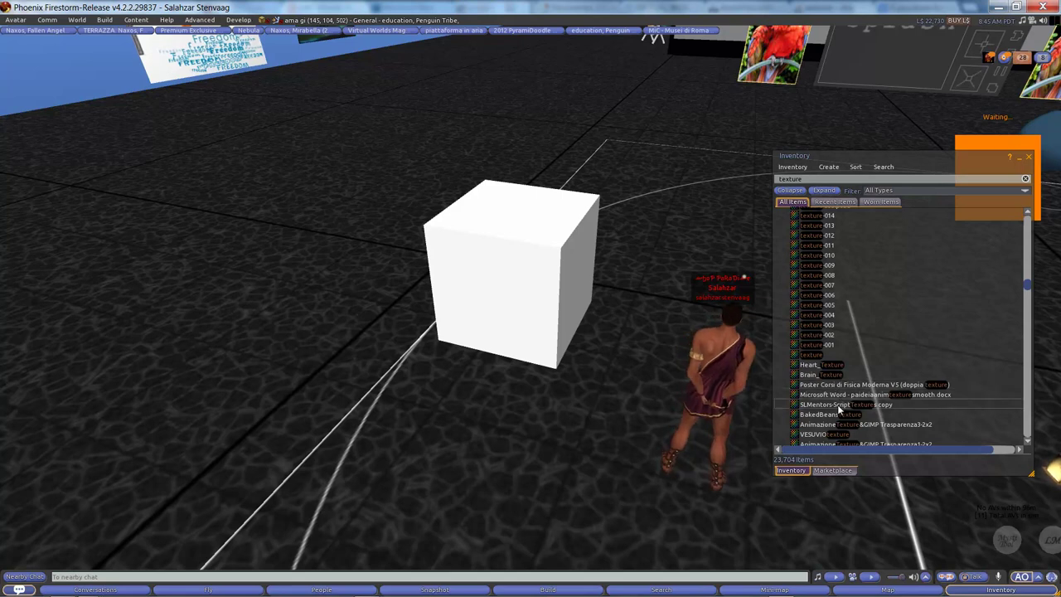
double_click(840, 405)
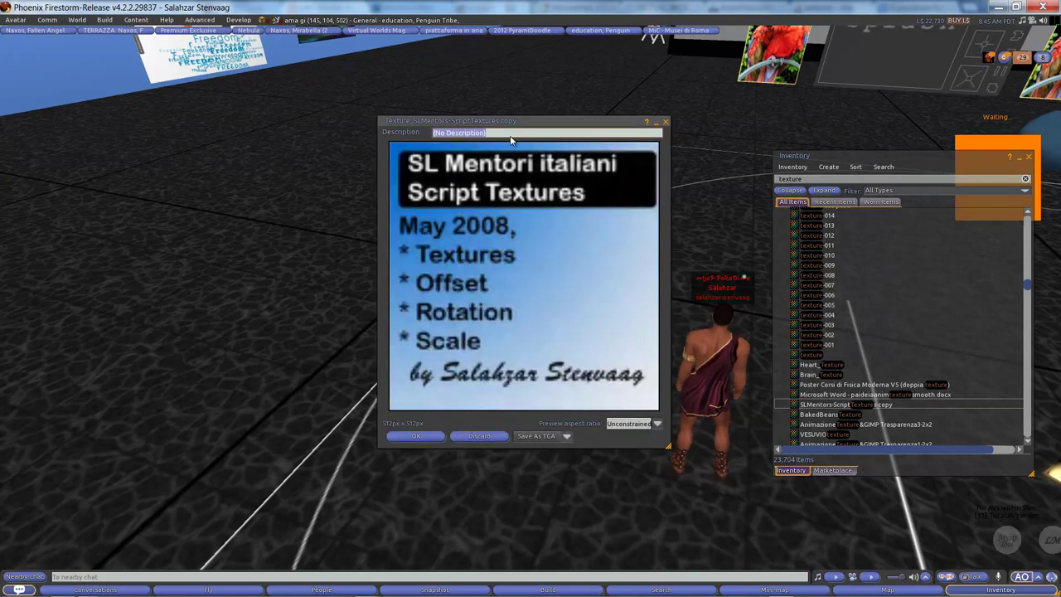
left_click_drag(500, 130, 766, 117)
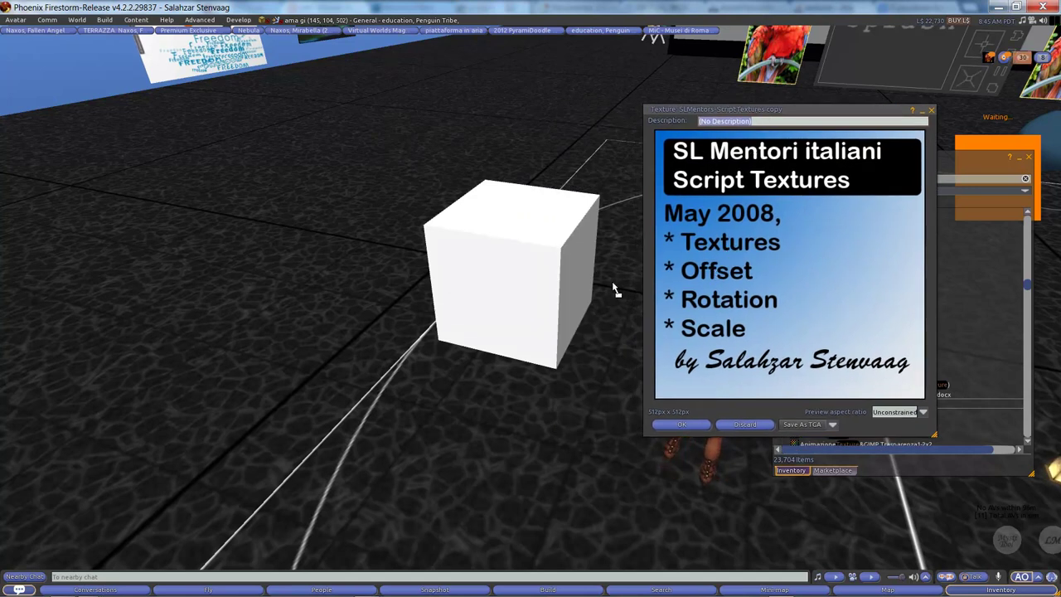
Step: Apply the SL Mentori italiani Script Textures image to the white cube and close its preview
left_click_drag(715, 275, 532, 288)
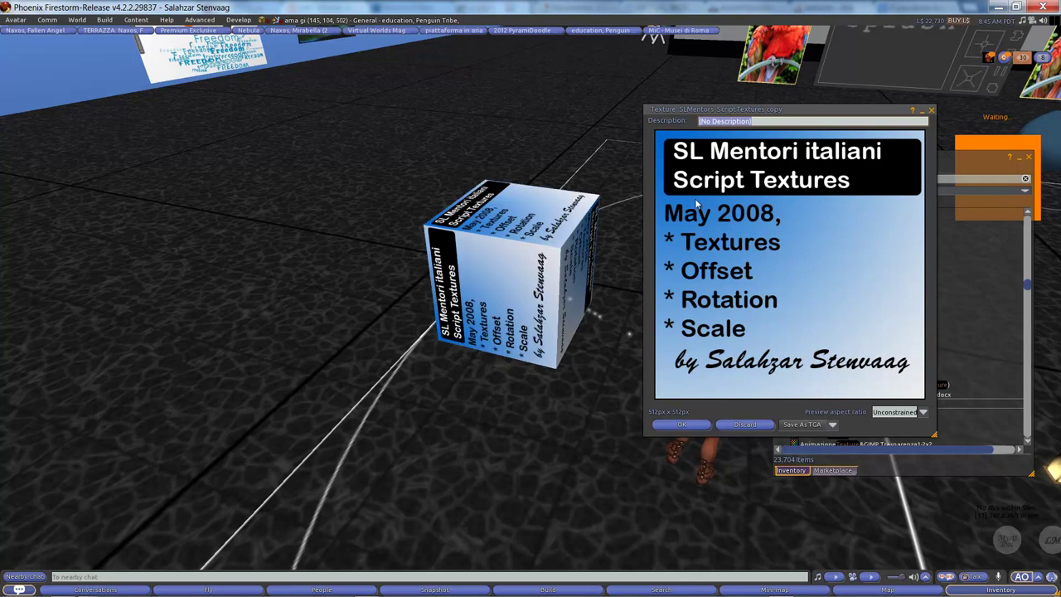
left_click(932, 111)
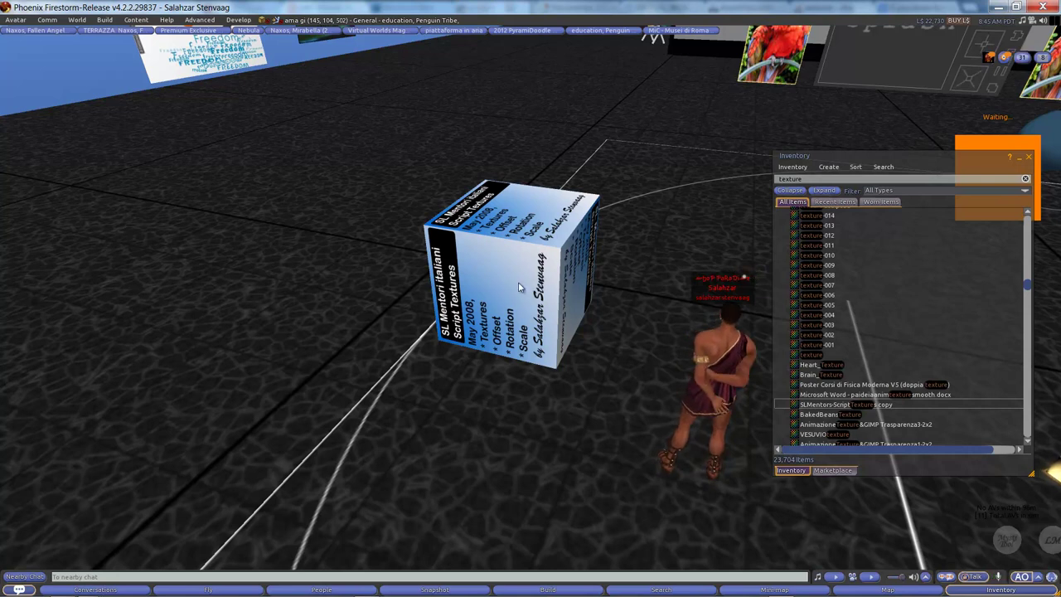
scroll(533, 308, "up", 2)
Step: Orbit and reposition the camera to view the textured cube from several sides
left_click_drag(533, 308, 534, 314, "ctrl+alt")
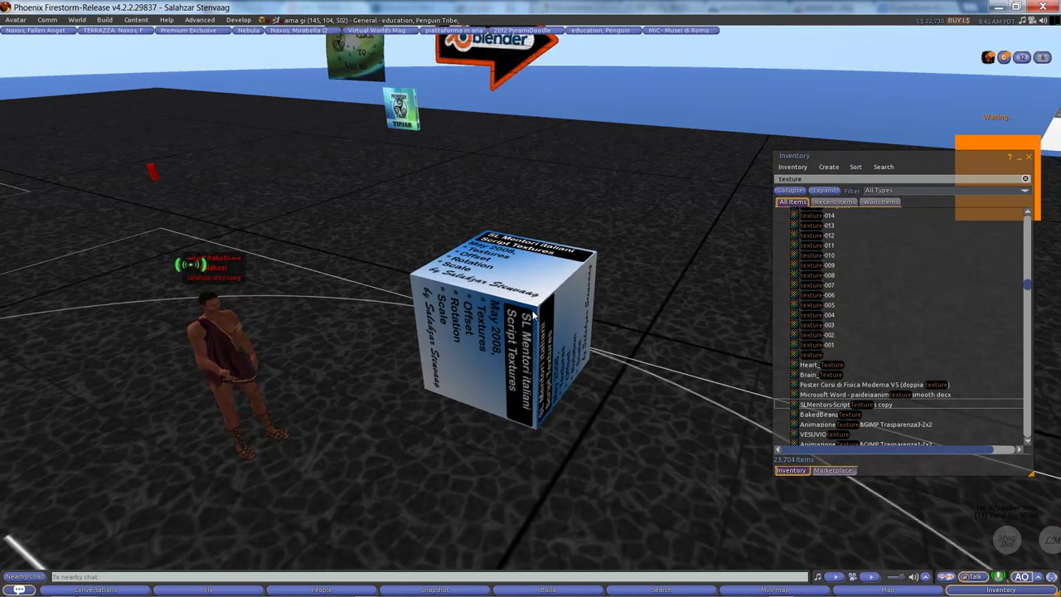
left_click(532, 312, "alt")
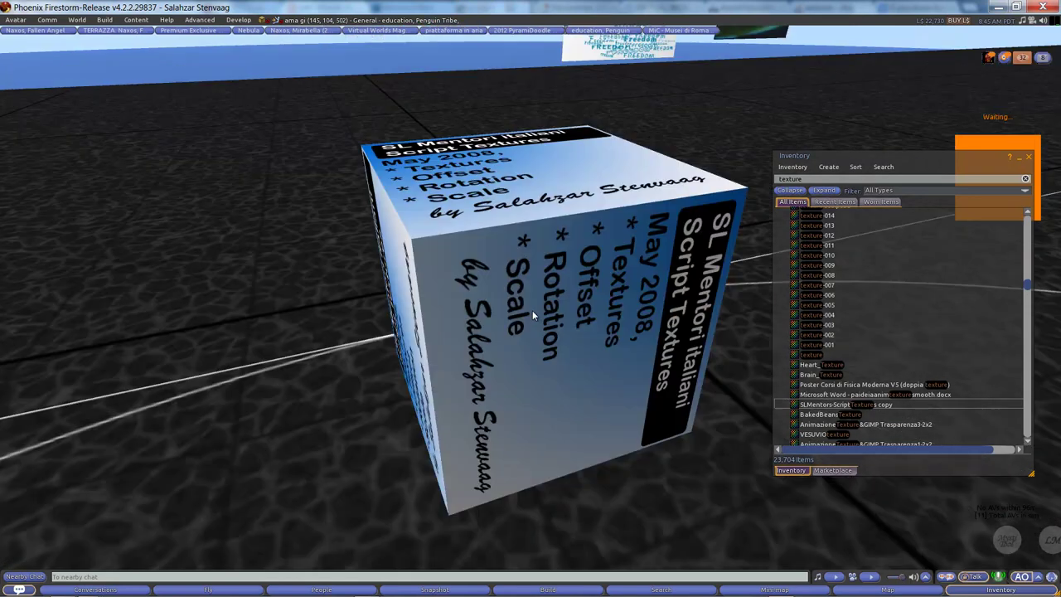
key("Escape")
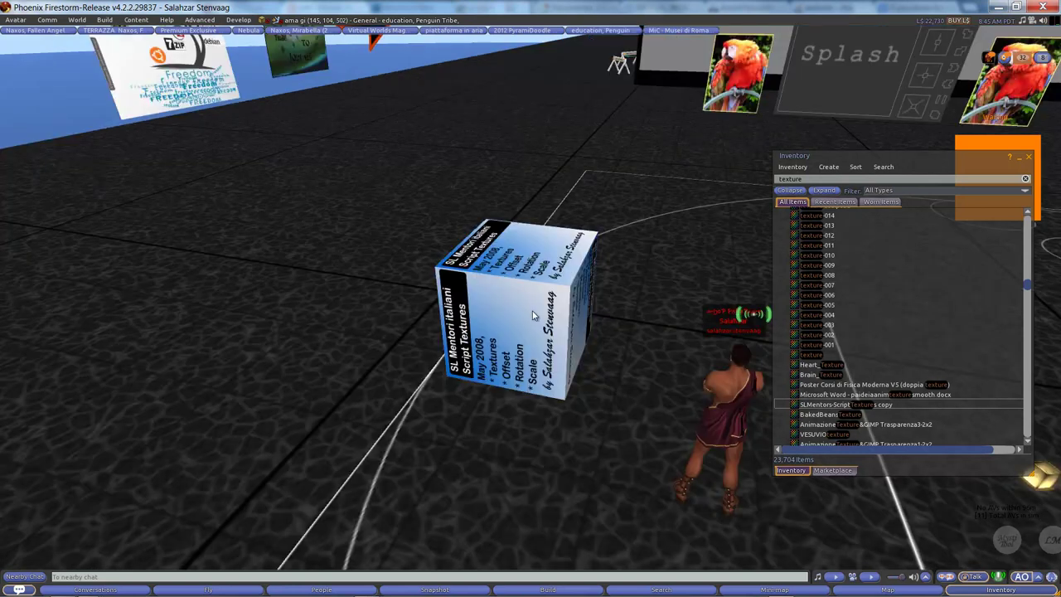
key("Left")
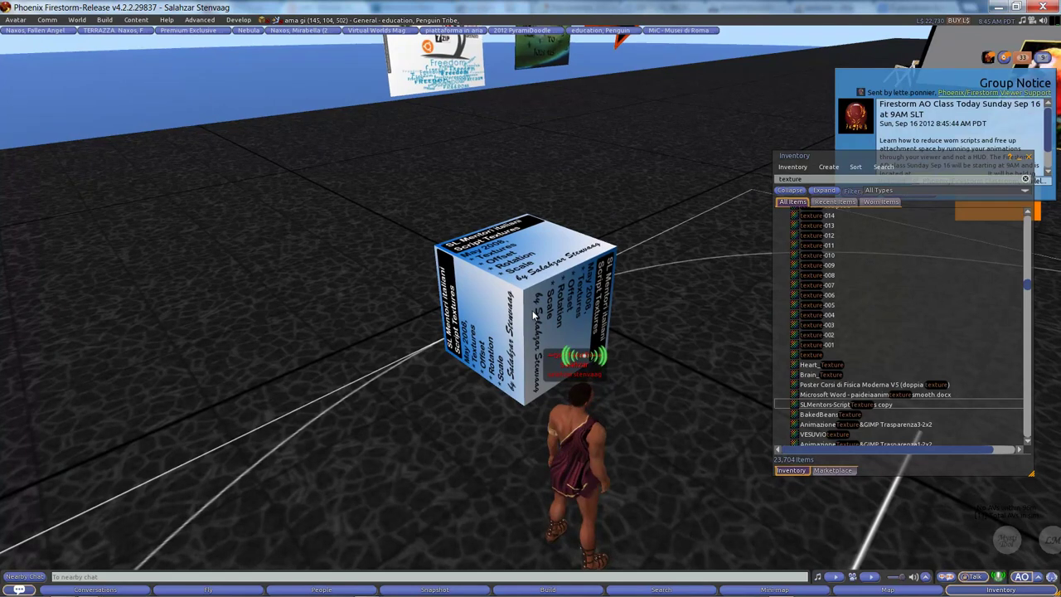
left_click(533, 316, "alt")
left_click_drag(532, 313, 532, 314, "alt")
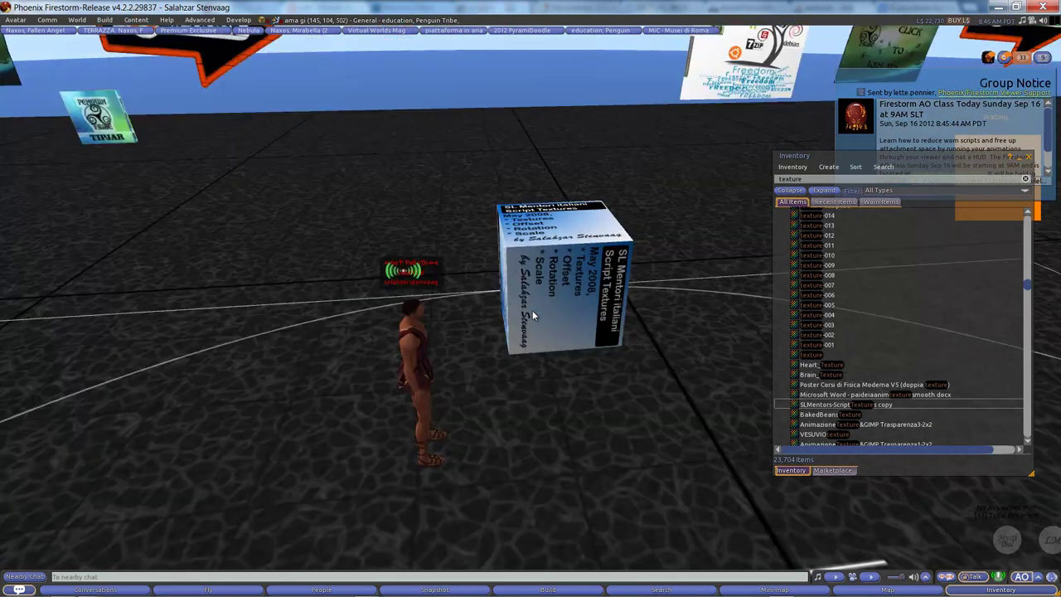